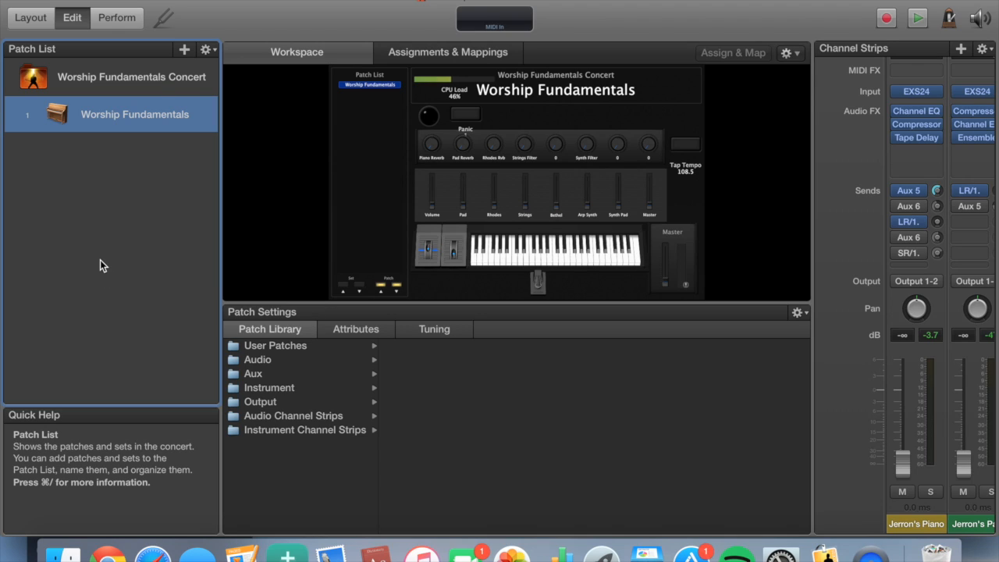
Step: In Layout mode, inspect the hardware input assignments of the first three vertical faders
click(35, 24)
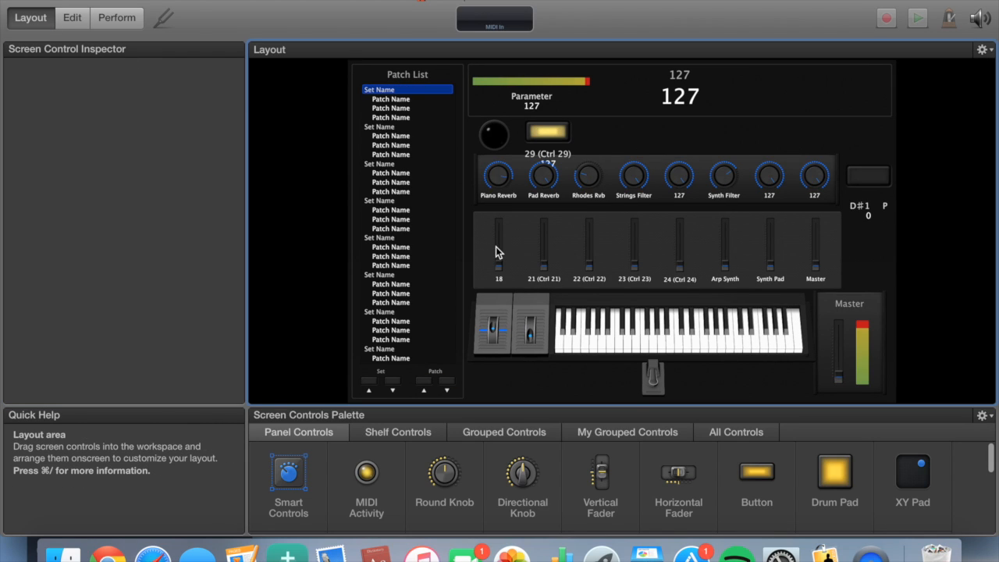
click(495, 248)
click(545, 248)
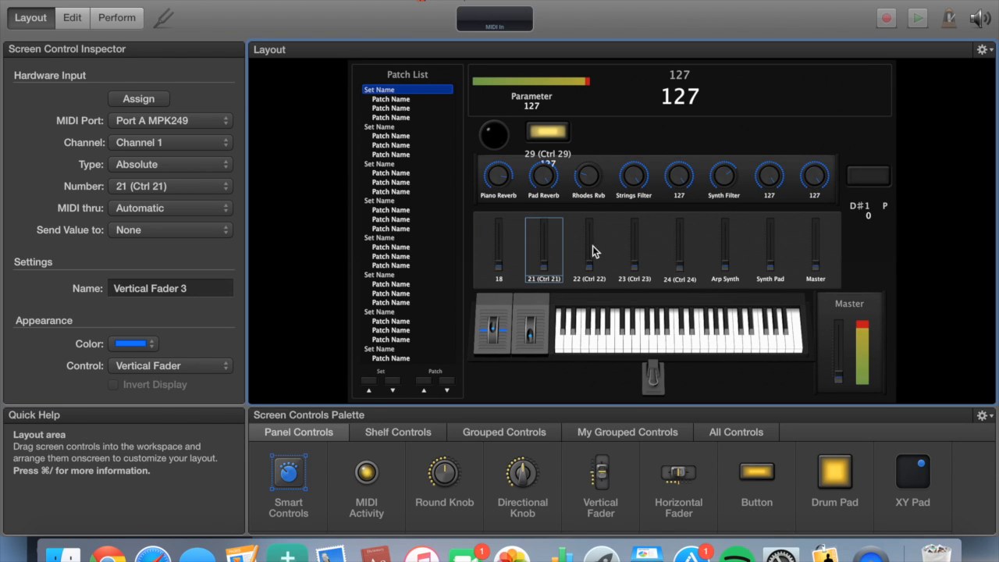
click(593, 245)
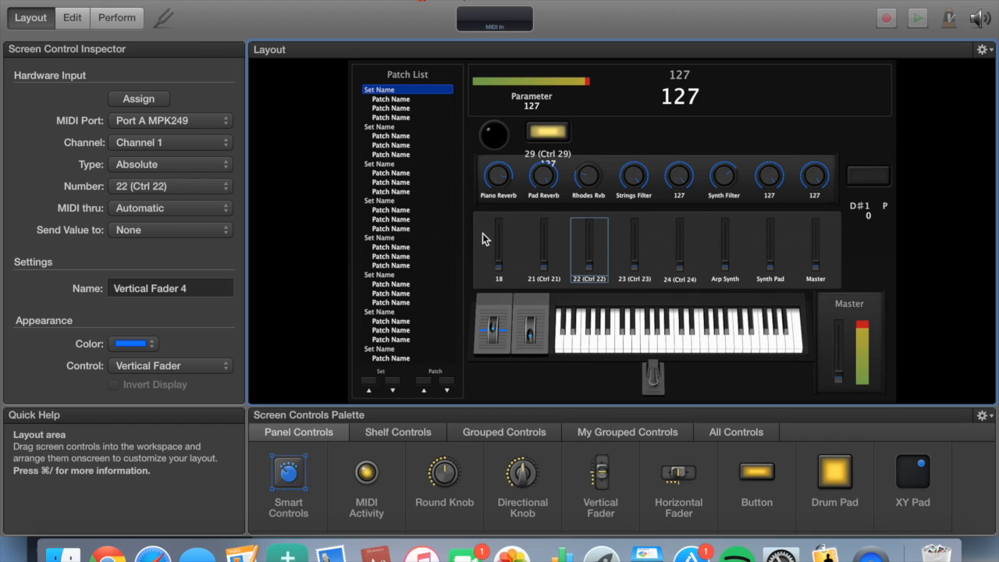
click(499, 266)
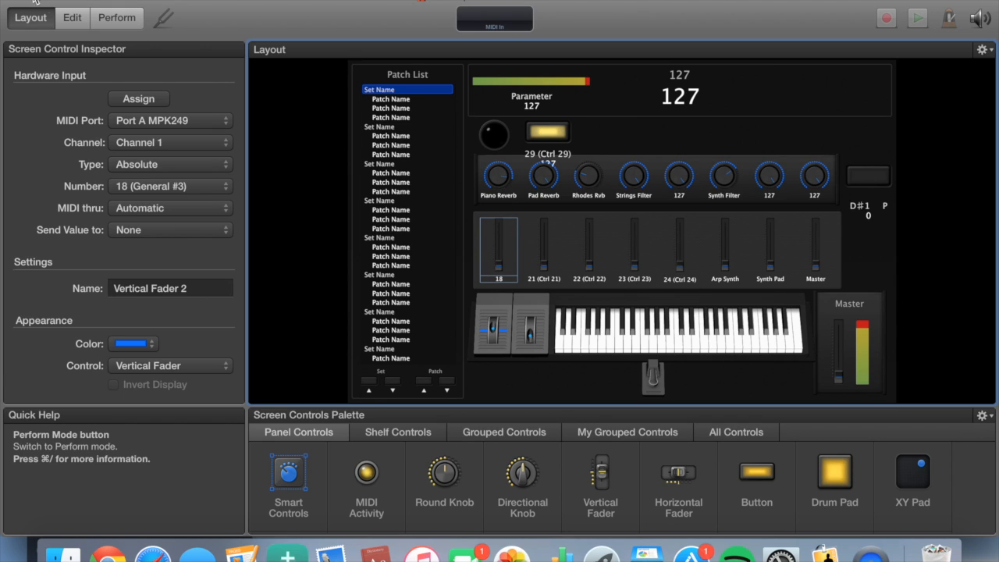
Step: In Edit mode, inspect the Piano Reverb knob's send mapping and touch the piano channel strip's volume fader
click(76, 19)
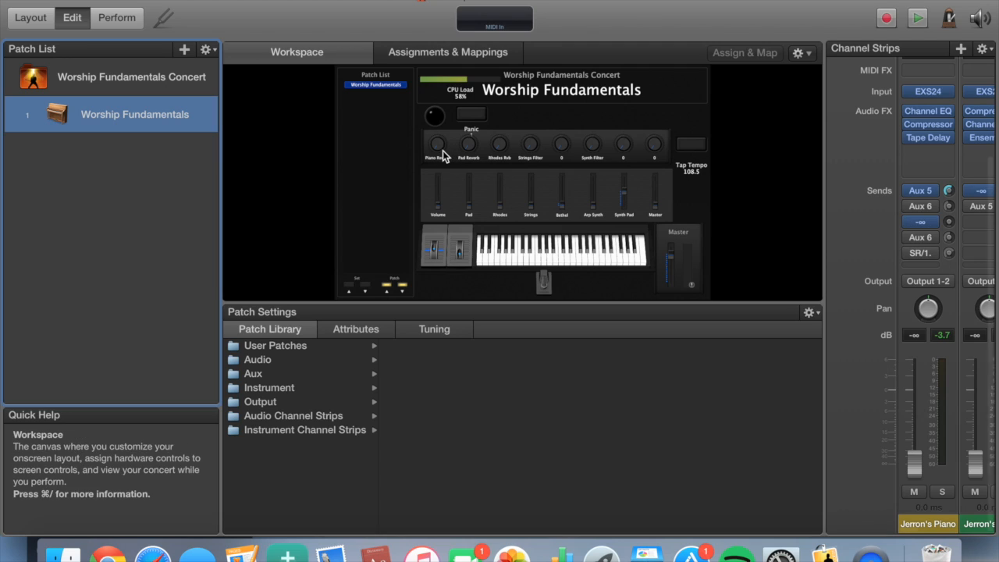
click(437, 141)
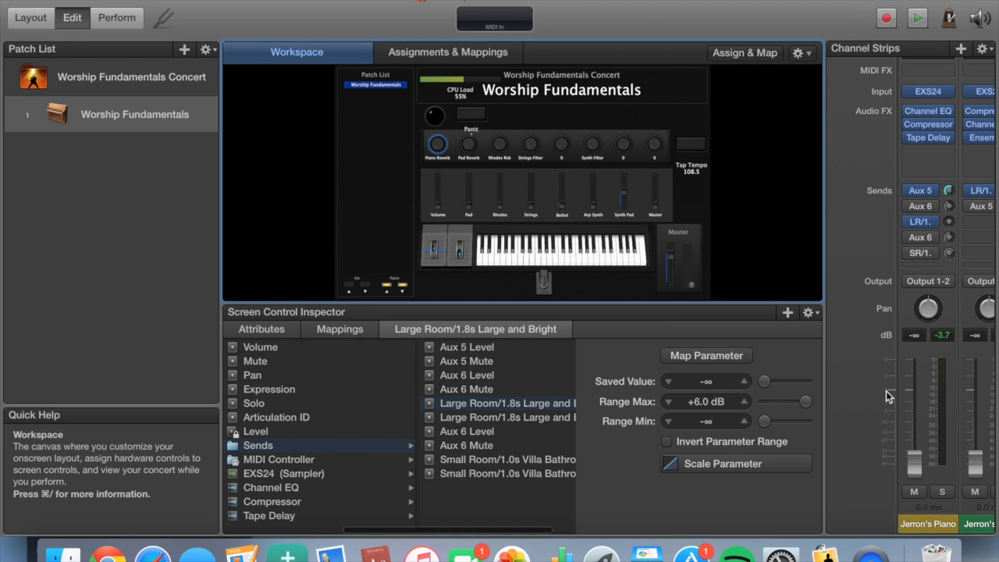
mouse_move(917, 472)
mouse_down()
mouse_move(915, 418)
mouse_move(915, 467)
mouse_up()
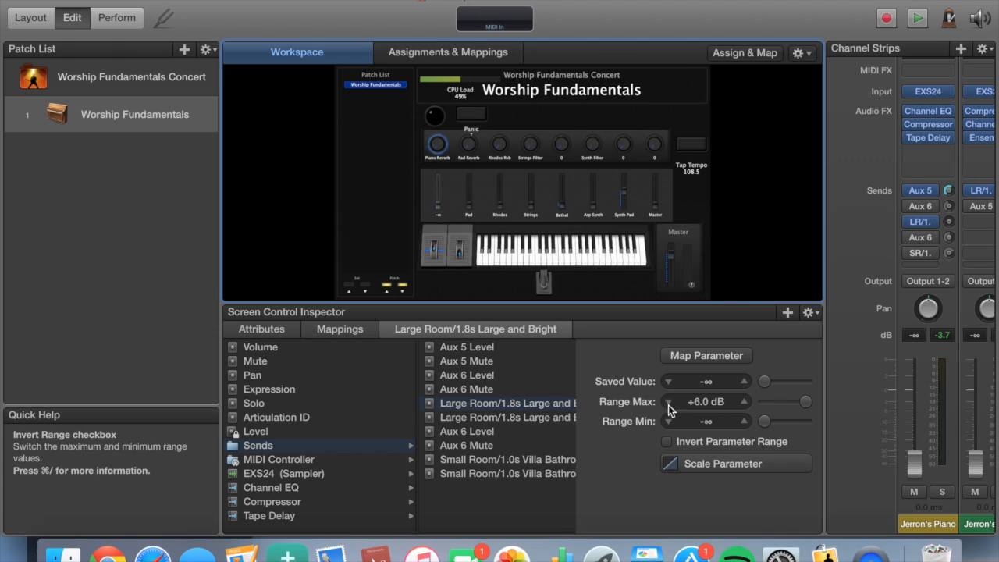
Step: In Layout mode, assign the first five vertical faders to MPK249 hardware controllers 18, 21, 22, 23 and 24
click(31, 17)
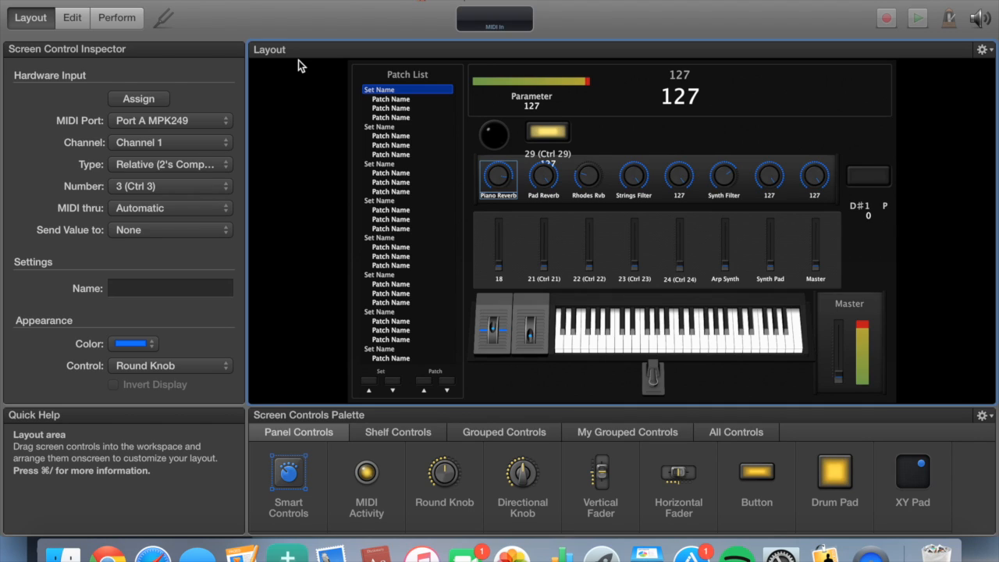
click(500, 242)
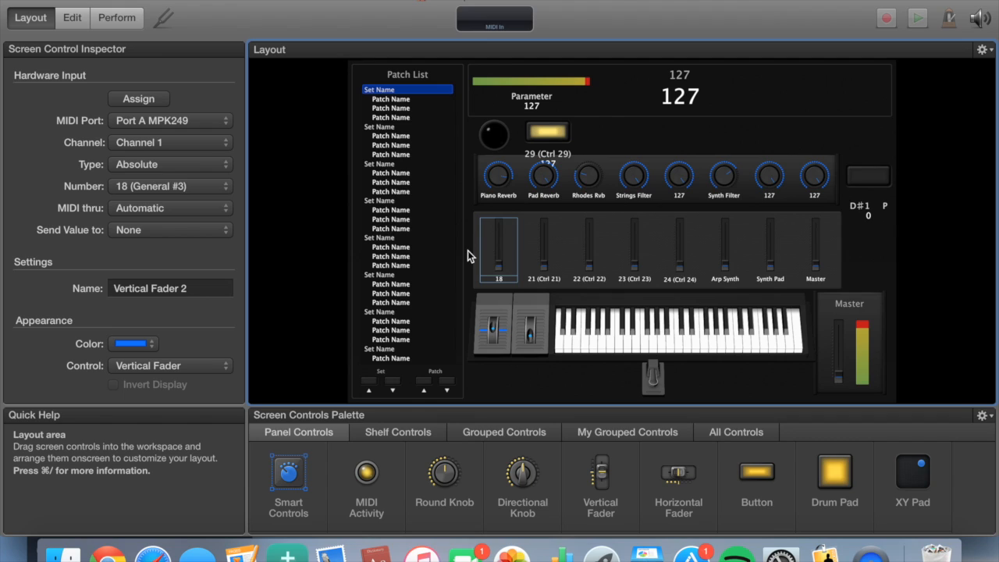
click(134, 98)
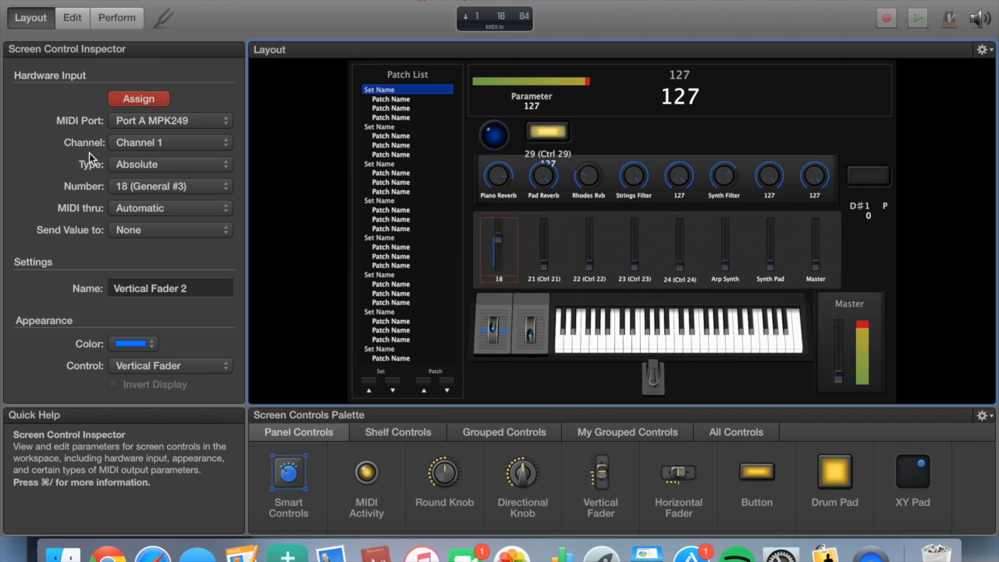
click(544, 262)
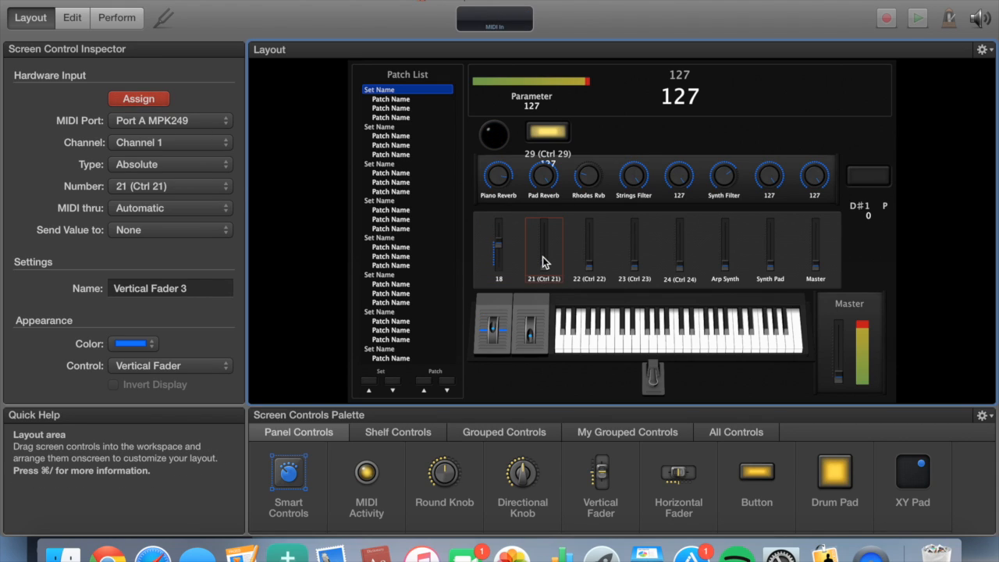
click(594, 251)
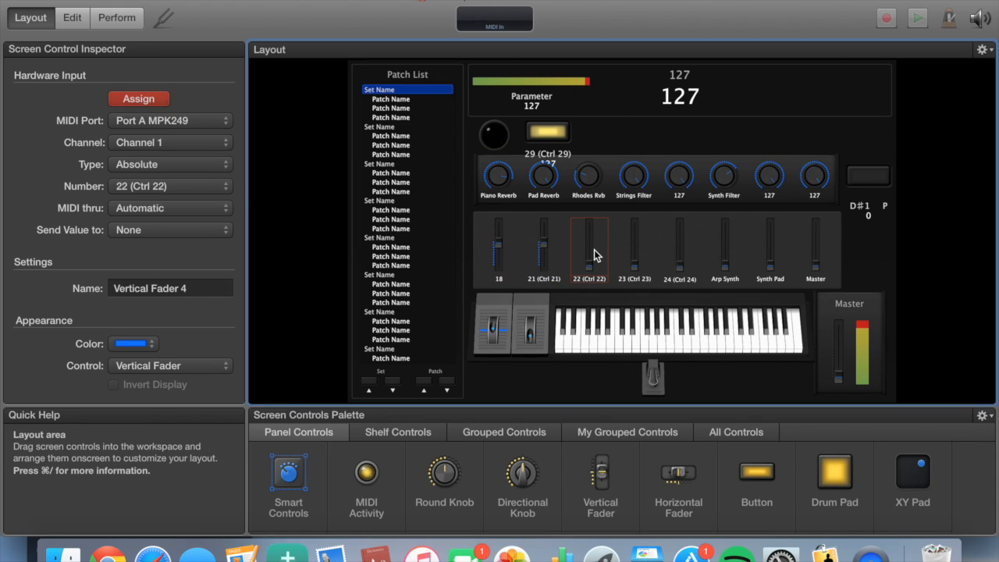
click(632, 252)
click(678, 257)
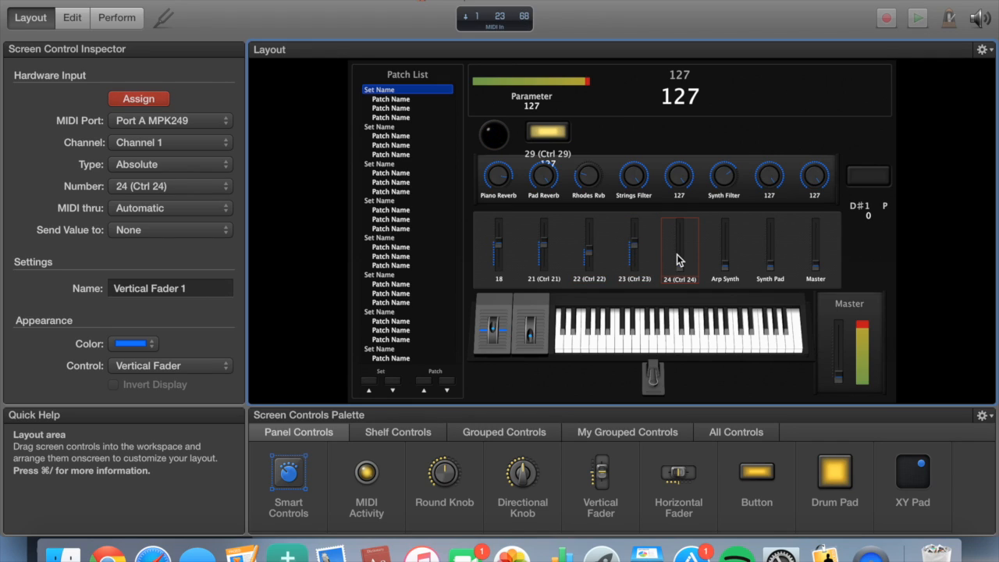
Step: Assign the Piano Reverb, Pad Reverb, Rhodes Rvb and Strings Filter knobs to hardware controllers 3, 9, 14 and 15, and end hardware assignment
click(498, 177)
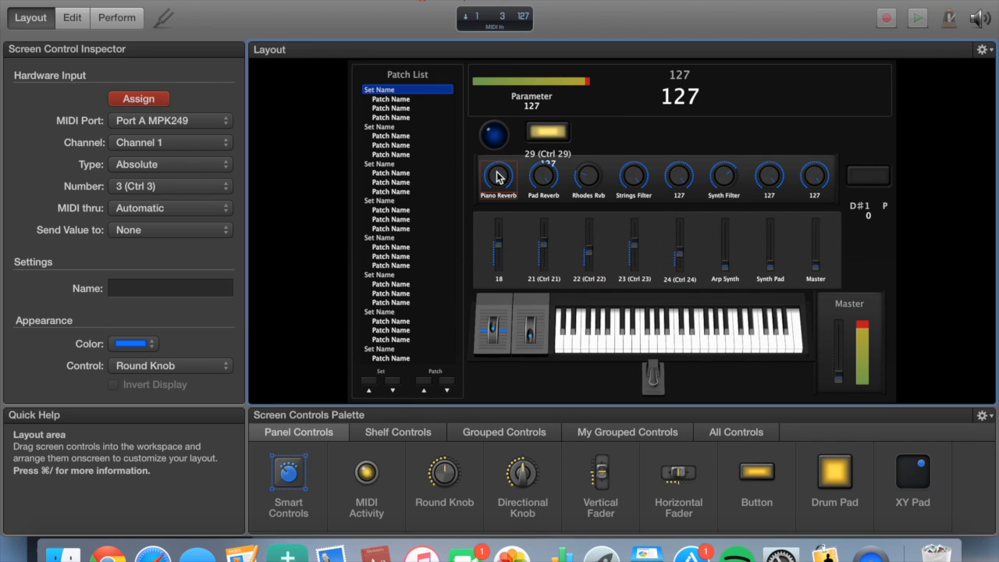
click(549, 177)
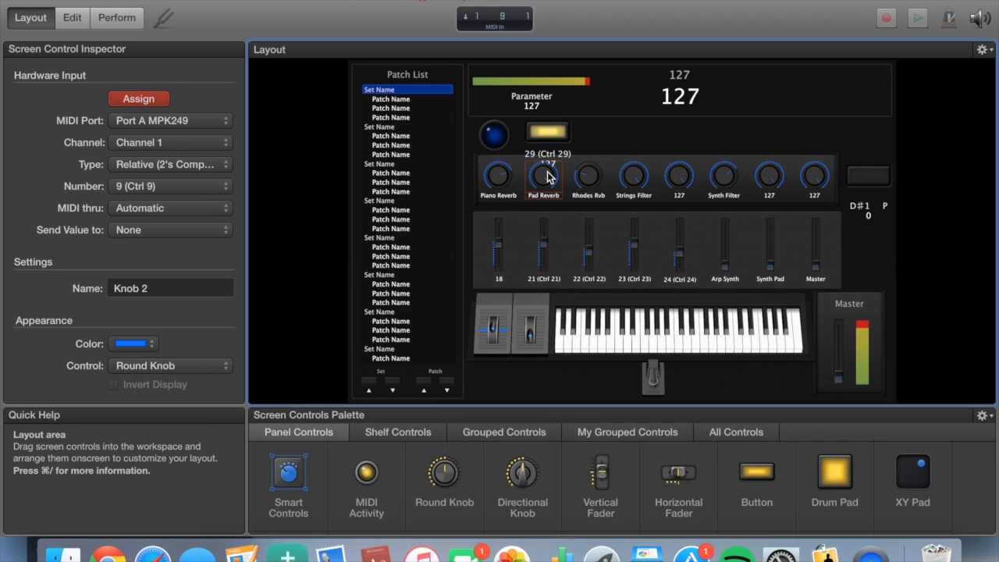
click(576, 178)
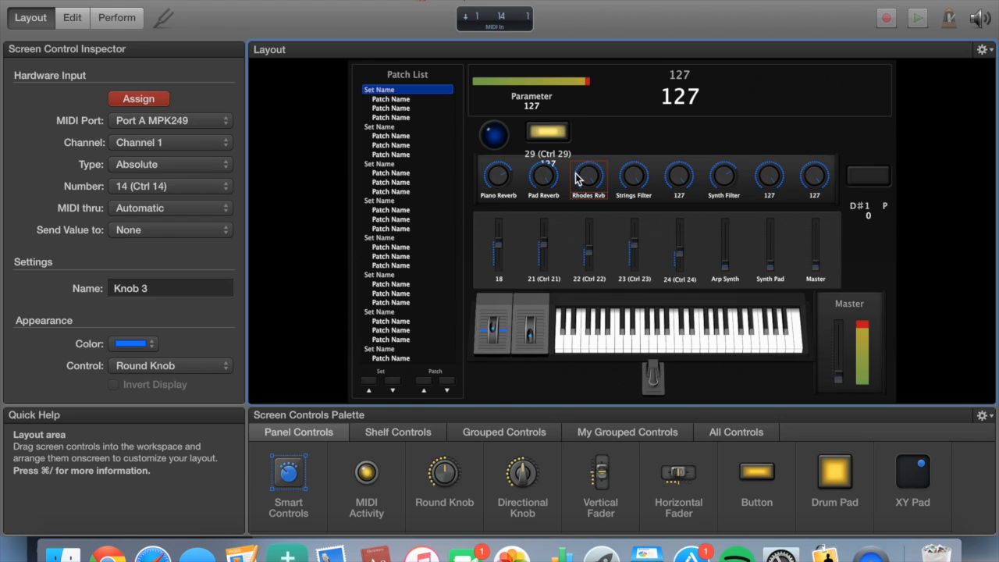
click(634, 176)
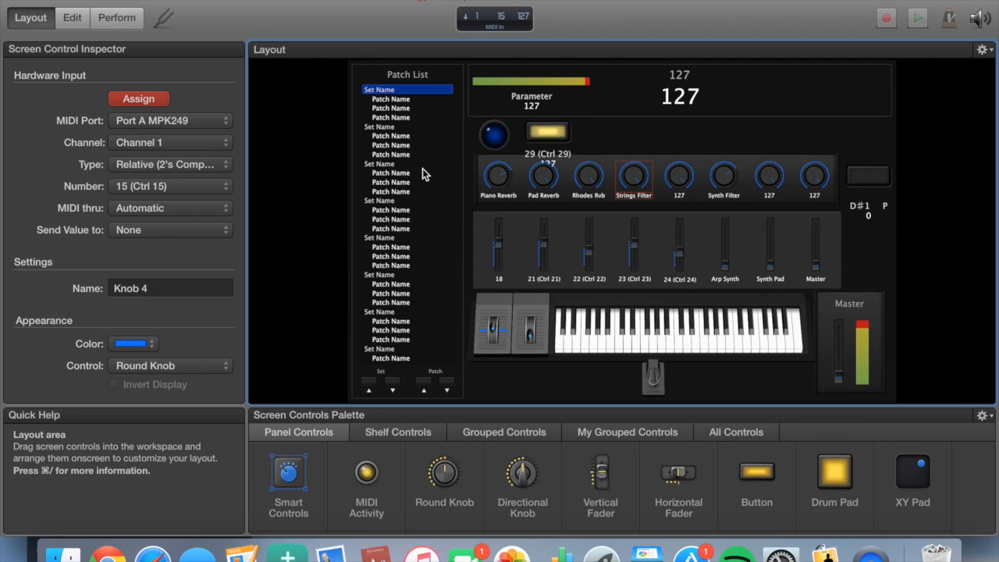
click(131, 100)
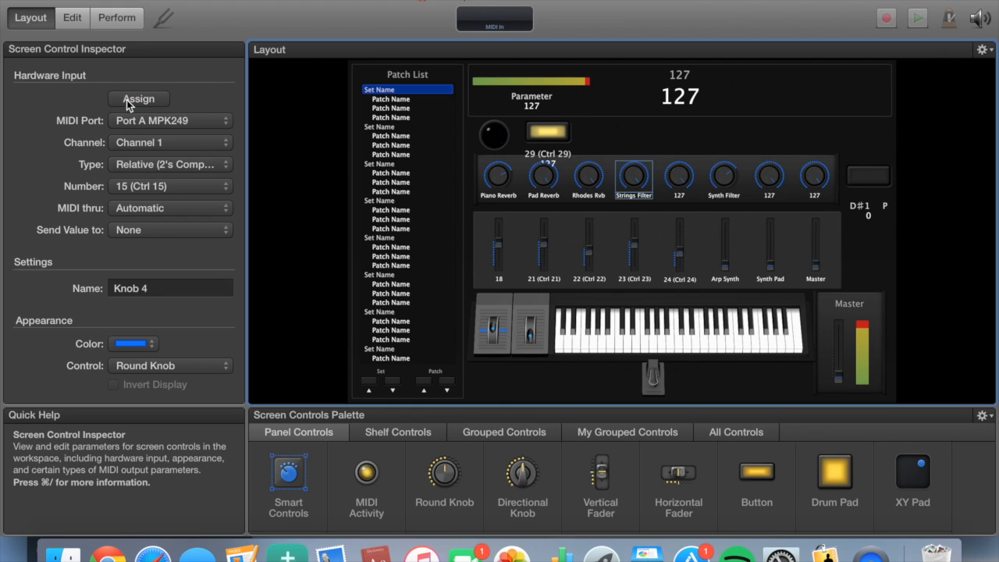
Step: Assign the onscreen keyboard to the MPK249 on channel 1 by learning its hardware keys
click(129, 102)
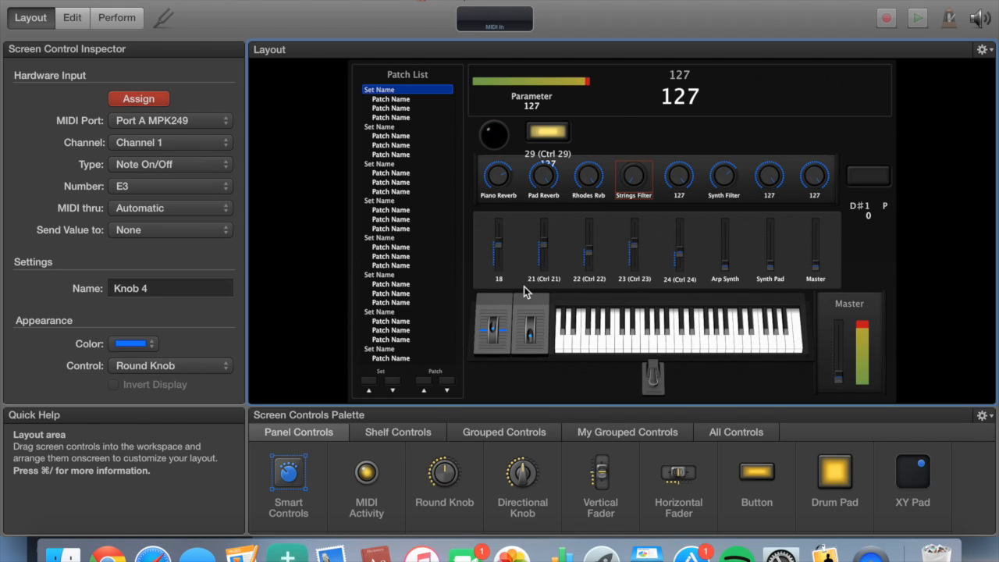
click(601, 324)
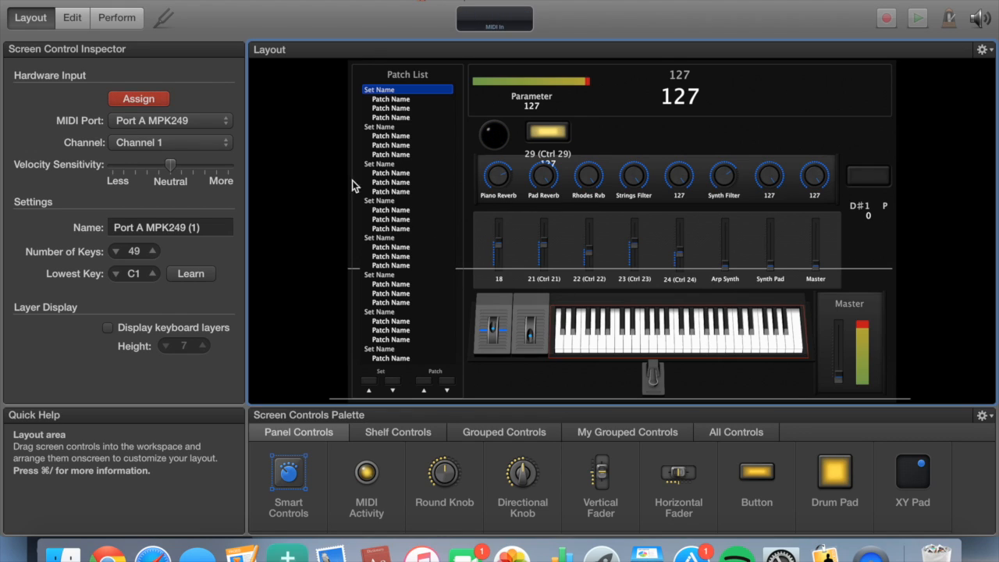
click(136, 99)
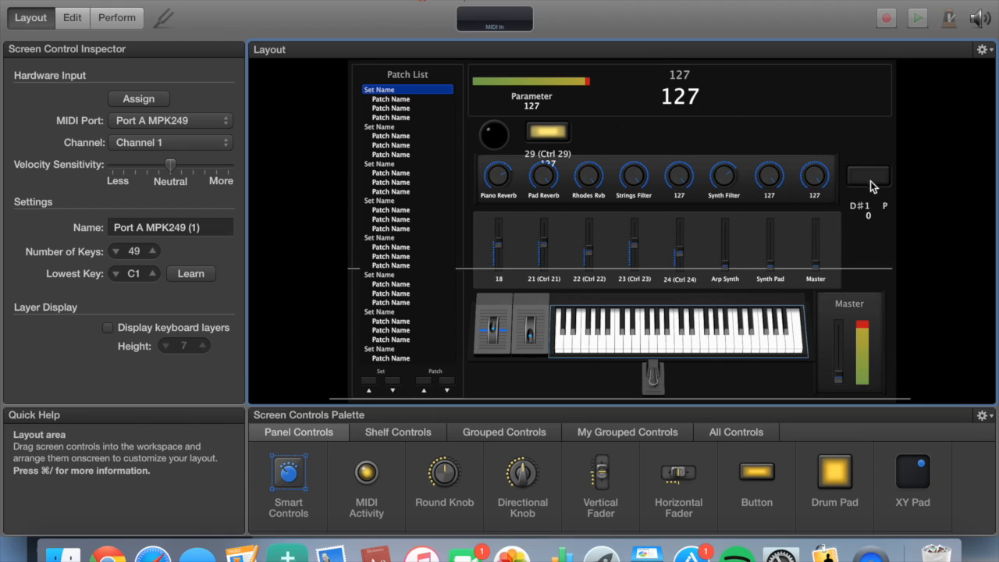
Step: Return to Edit mode, deselect the onscreen keyboard and widen the channel strips area
click(72, 17)
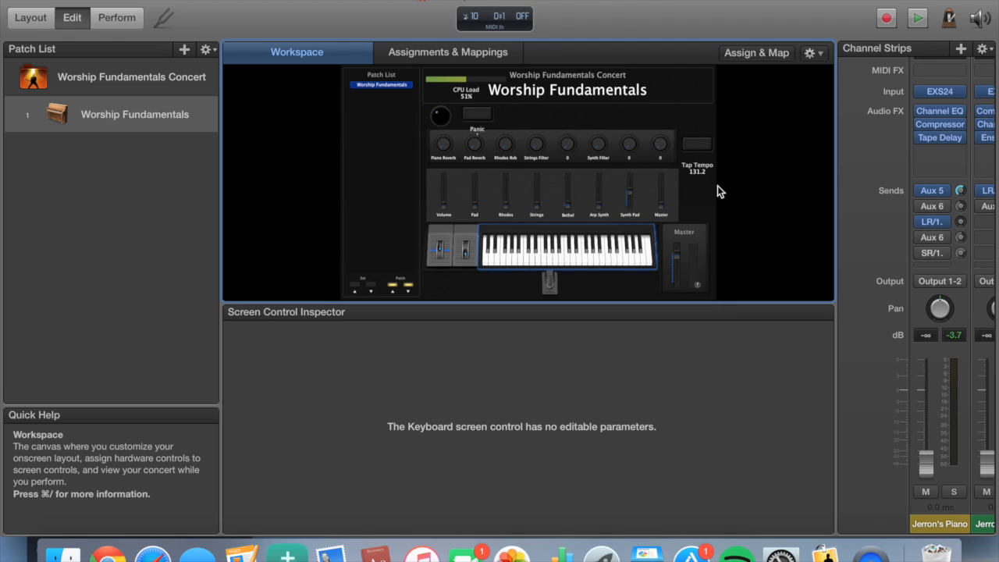
click(315, 191)
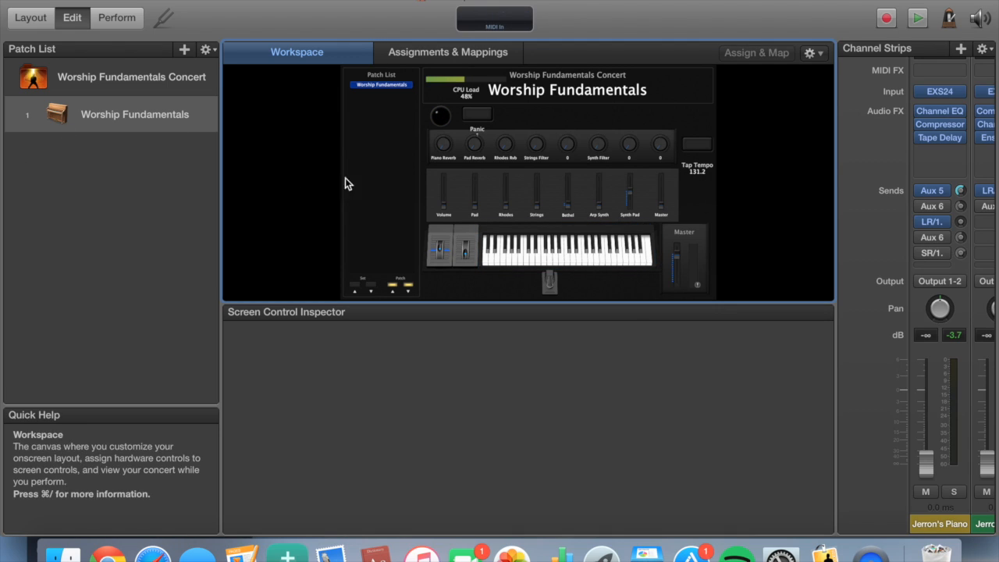
drag(833, 403, 695, 409)
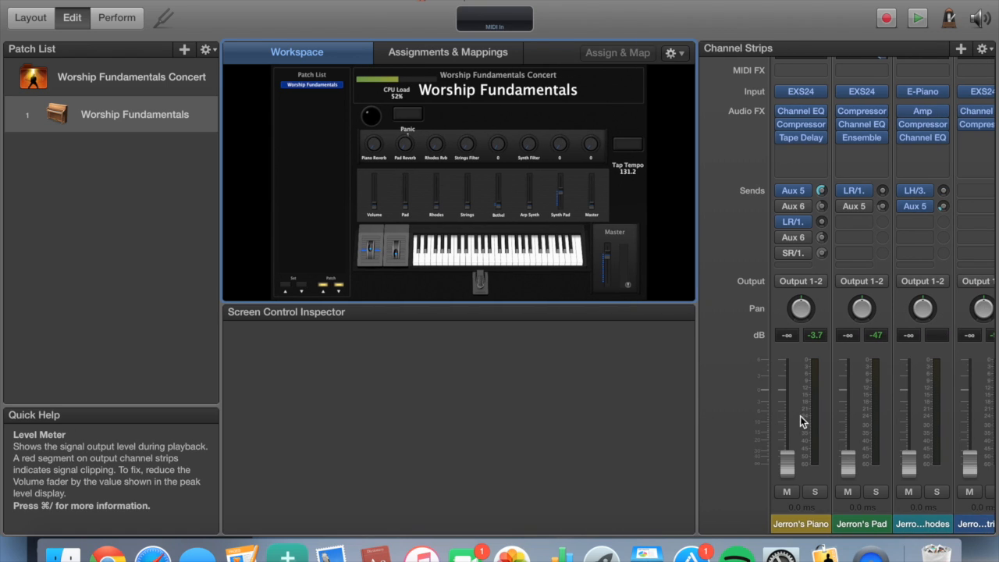
Step: Look through the patch's channel strips from the piano across to the synth pad, metronome and reverb aux
scroll(800, 416, right, 5)
scroll(800, 422, right, 3)
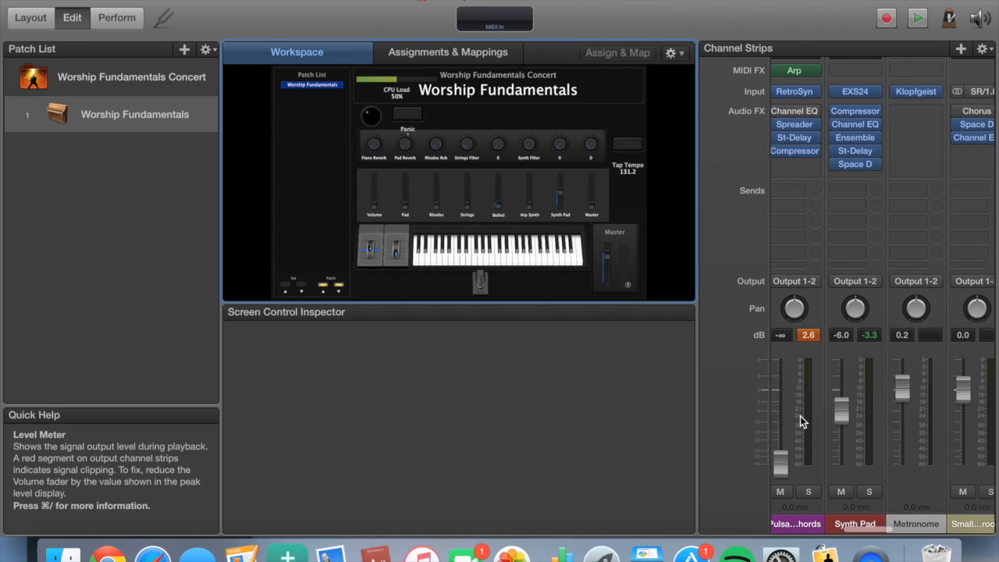
scroll(801, 421, left, 6)
scroll(800, 422, left, 4)
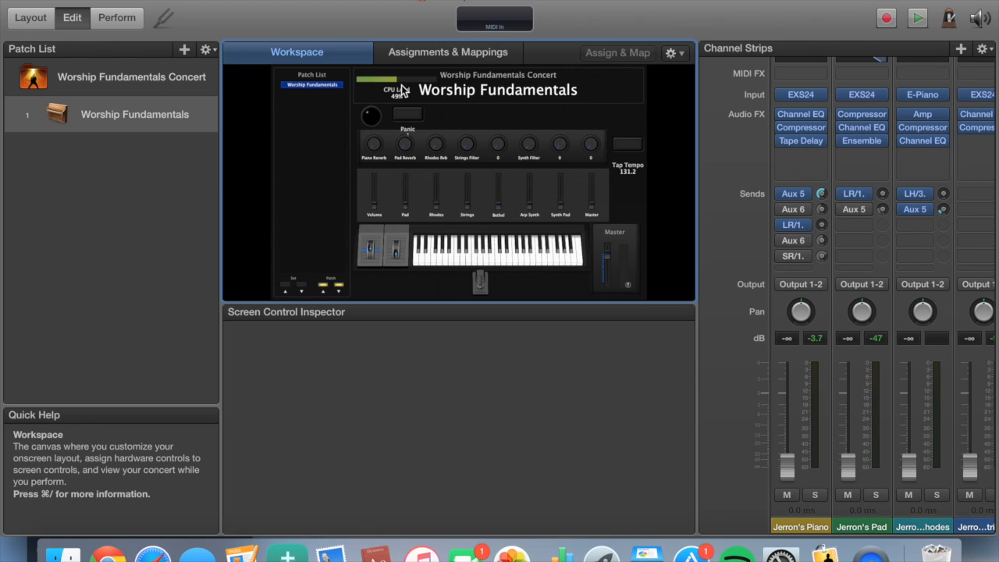
scroll(791, 305, left, 1)
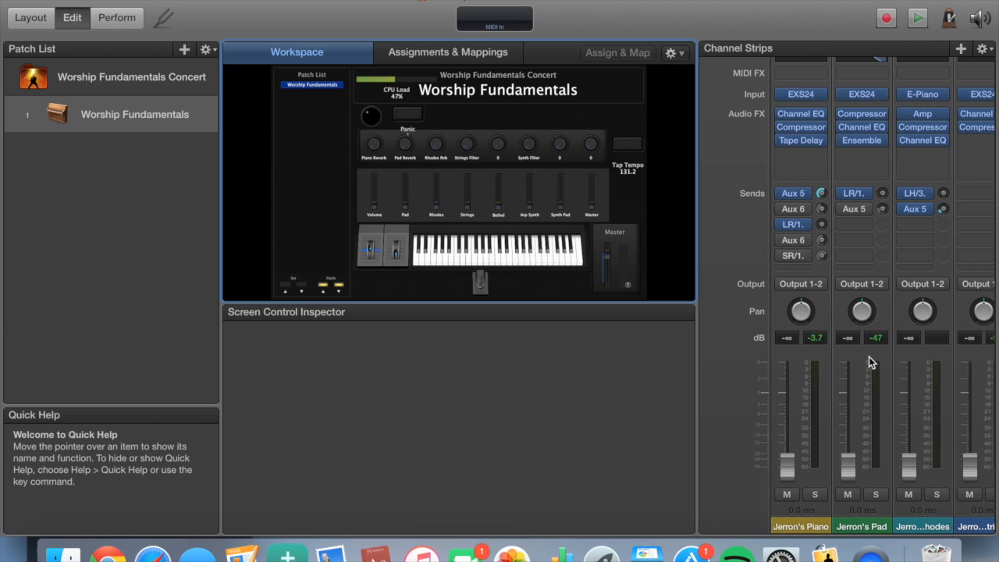
scroll(823, 364, right, 3)
scroll(822, 367, right, 15)
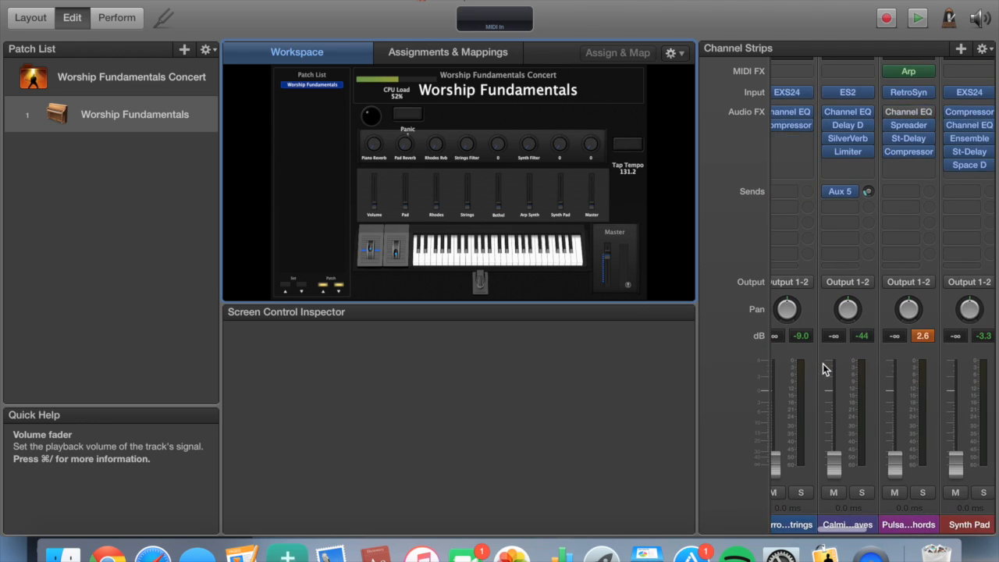
scroll(825, 368, left, 15)
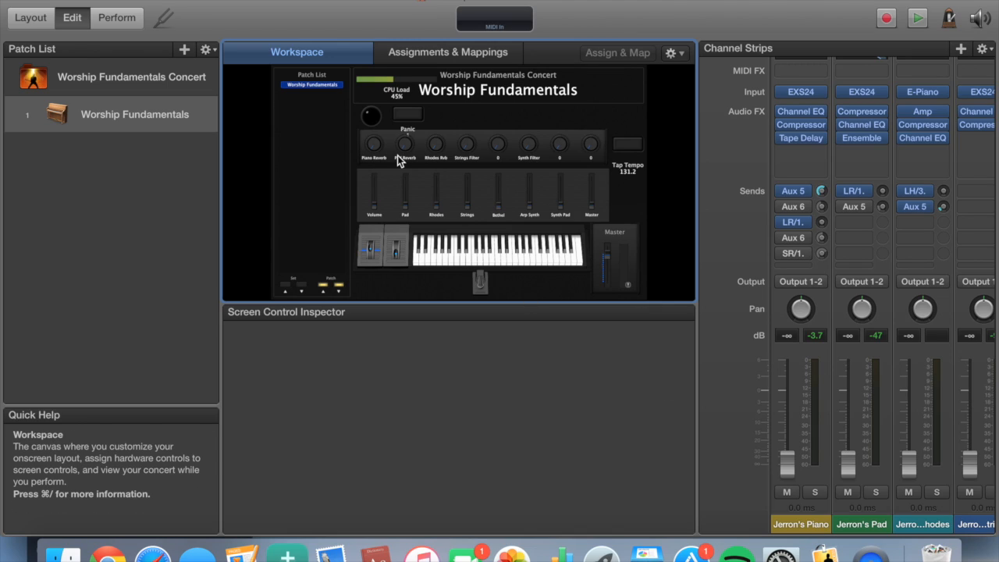
Step: Inspect the screen control attributes of the piano, Pad, Rhodes, Strings, Bethel and Arp Synth faders in turn, and clear the selection
click(375, 187)
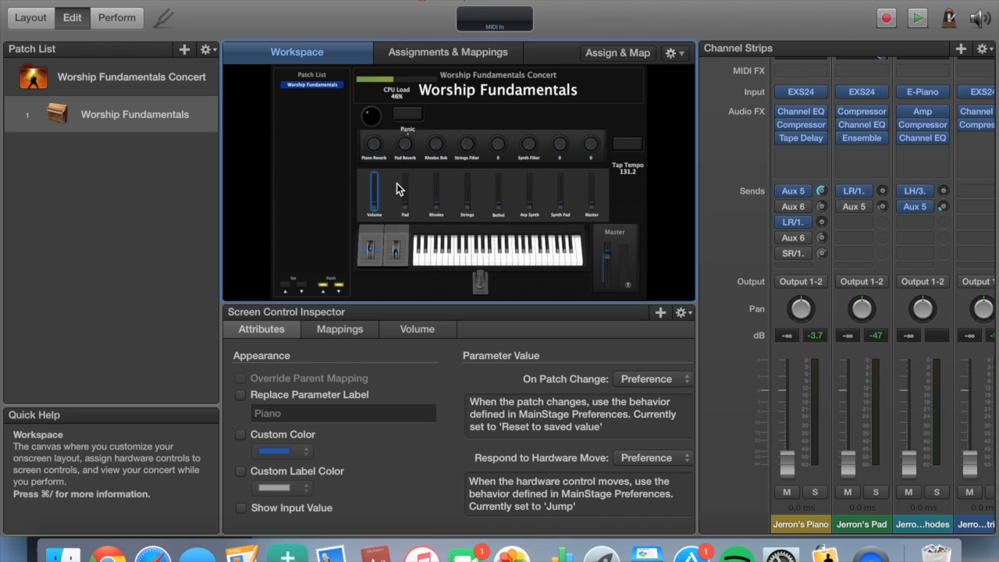
click(404, 187)
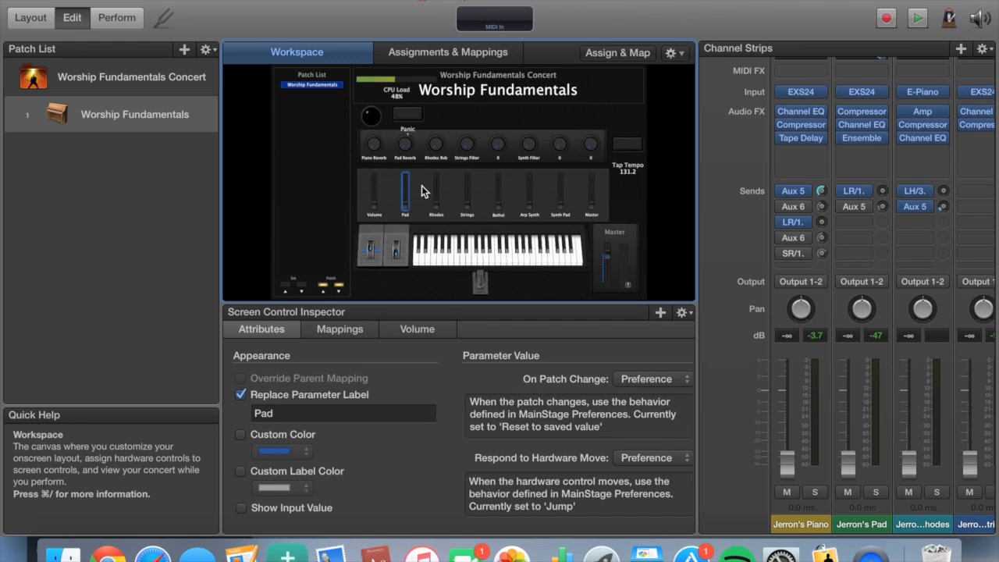
click(434, 191)
click(466, 187)
click(497, 188)
click(528, 189)
click(355, 173)
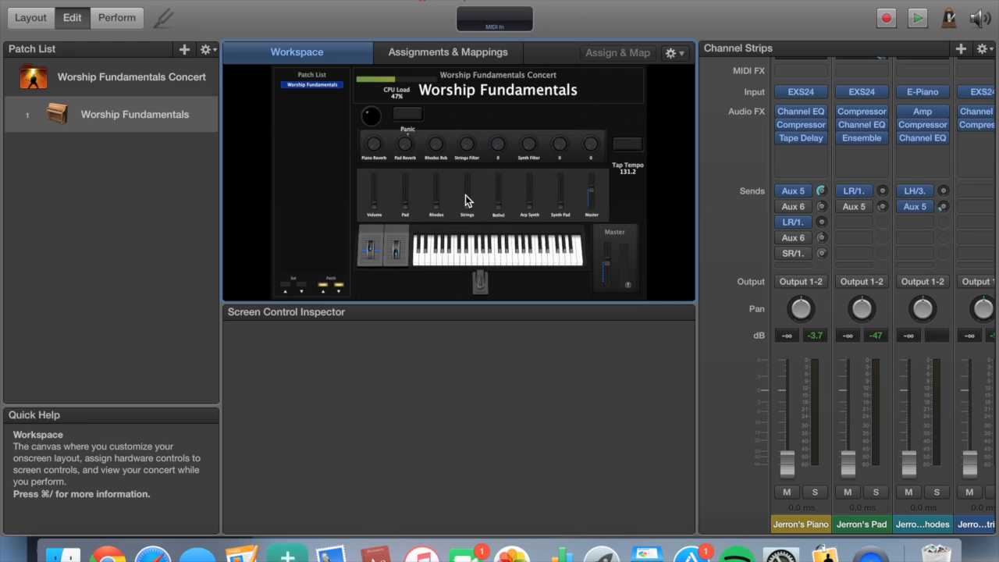
Step: Inspect the Piano Reverb knob and try out the LR/1. send level on the piano channel strip
click(373, 147)
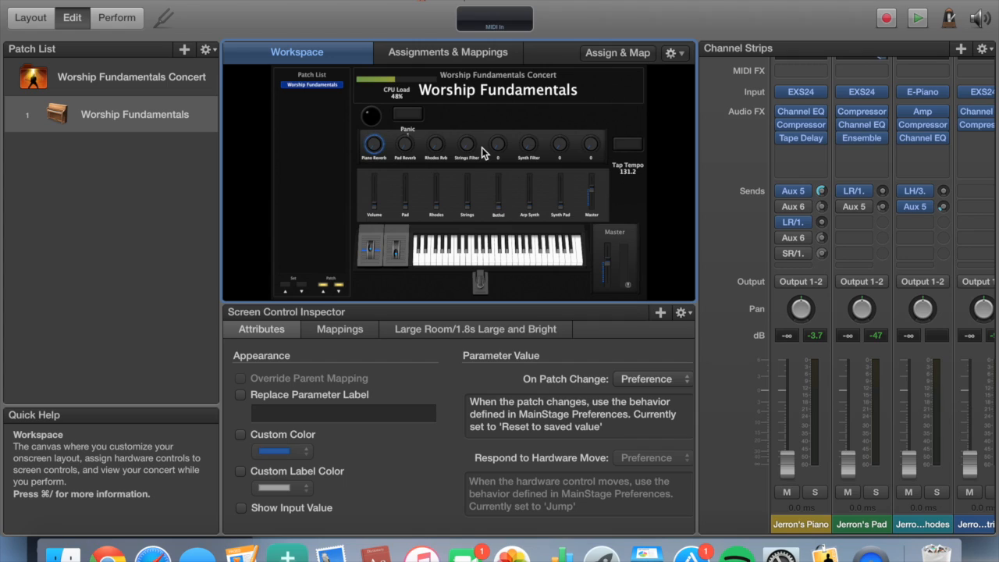
drag(820, 222, 820, 266)
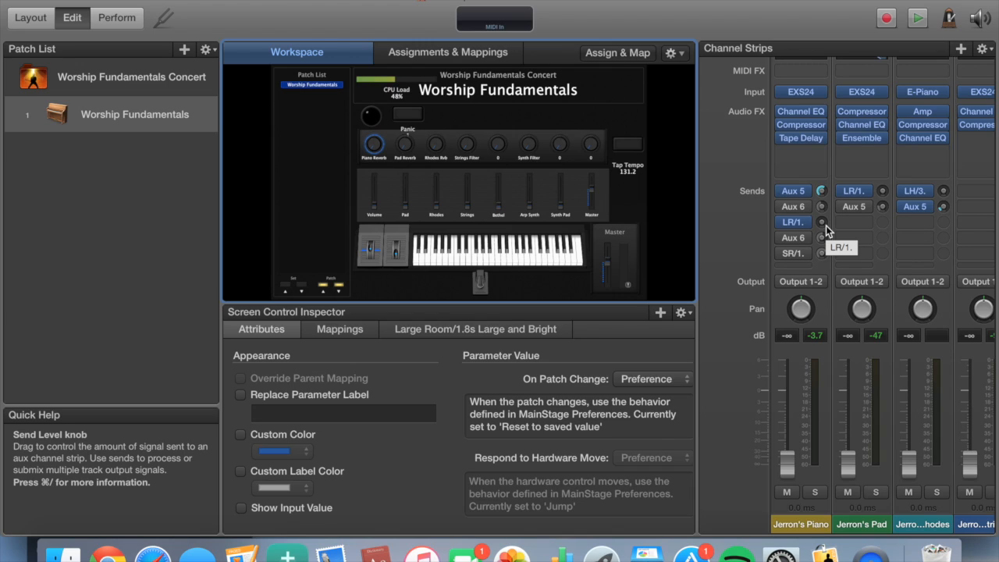
drag(823, 224, 823, 240)
click(821, 227)
mouse_move(821, 227)
mouse_down()
mouse_move(821, 203)
mouse_move(821, 234)
mouse_up()
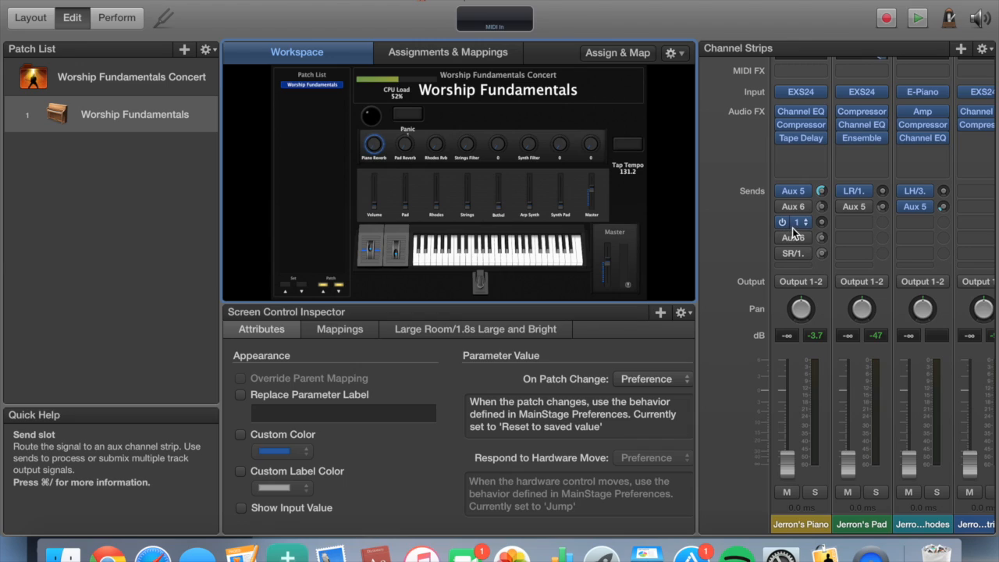
Step: Remove the existing Large Room send mapping from the Piano Reverb knob
drag(821, 223, 821, 234)
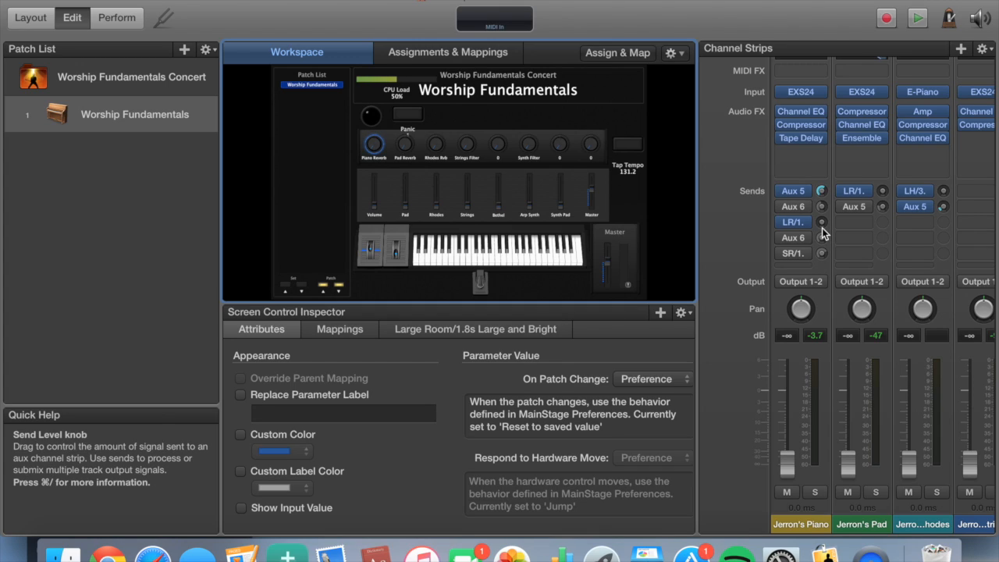
click(351, 330)
click(350, 362)
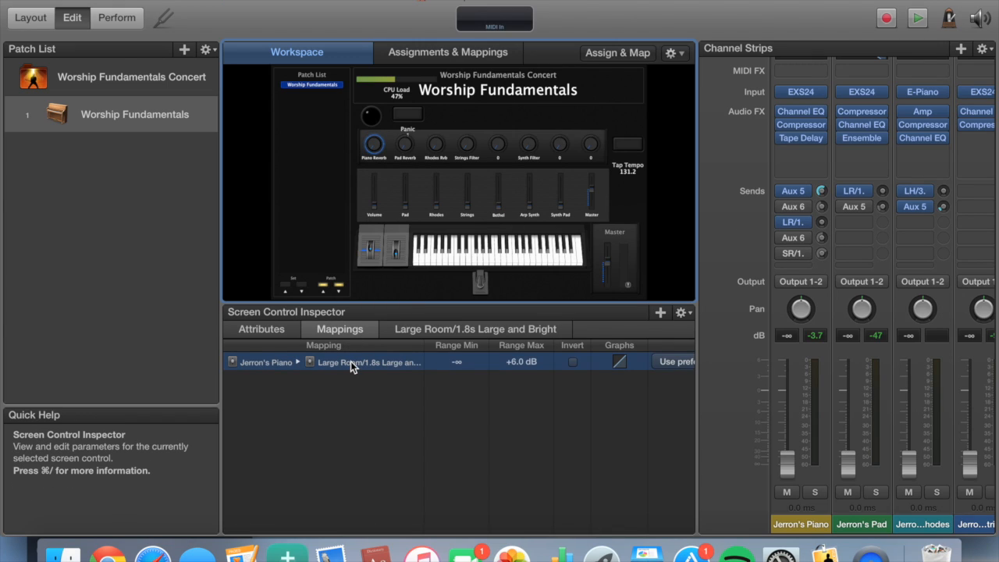
key(Delete)
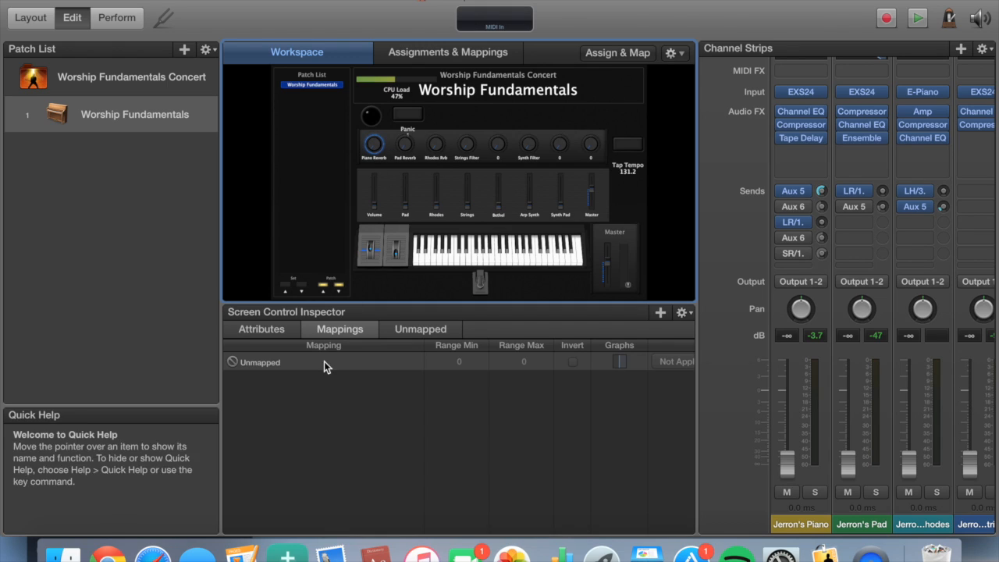
Step: Map the Piano Reverb knob to the LR/1. send level on the piano channel strip
click(404, 331)
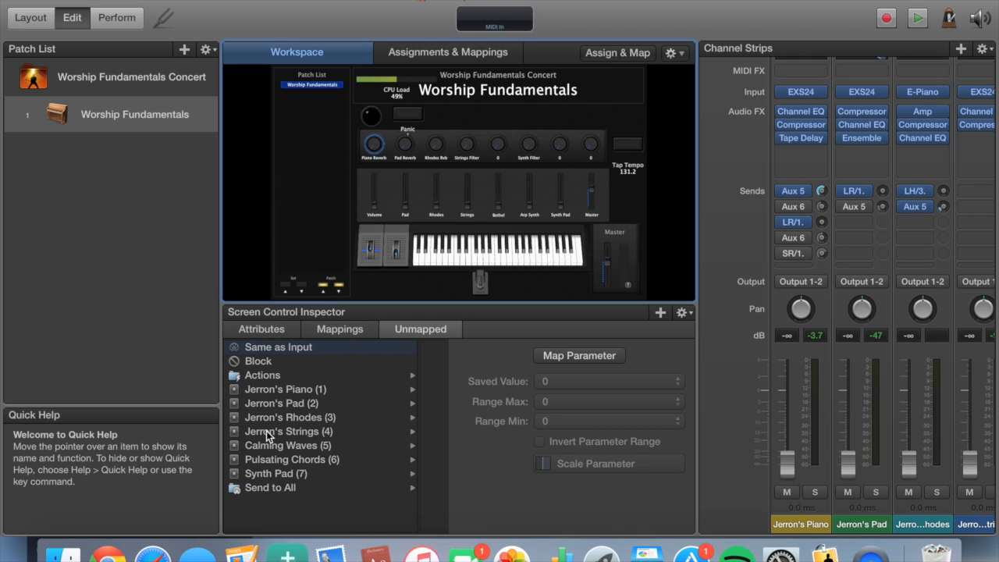
click(547, 356)
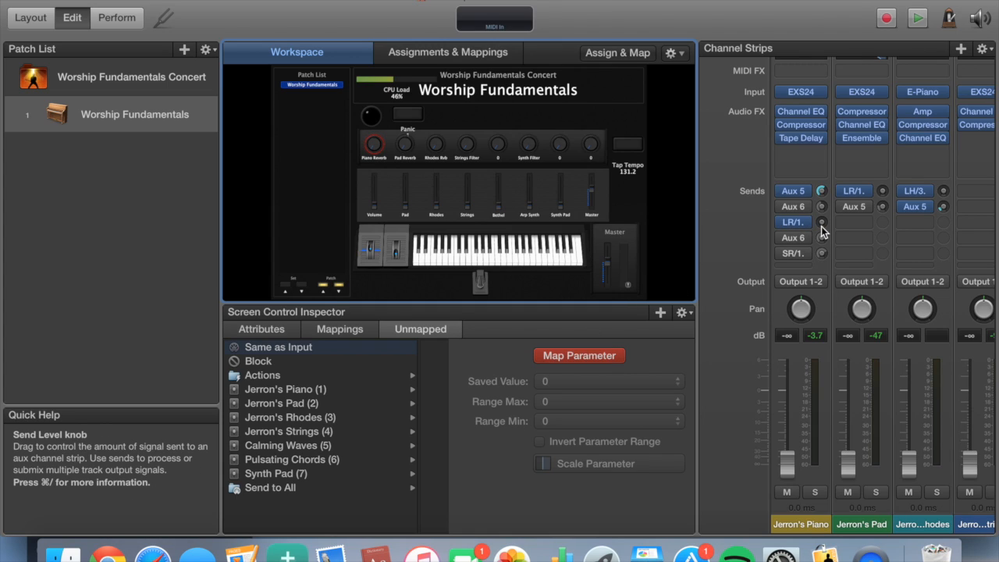
drag(822, 230, 829, 195)
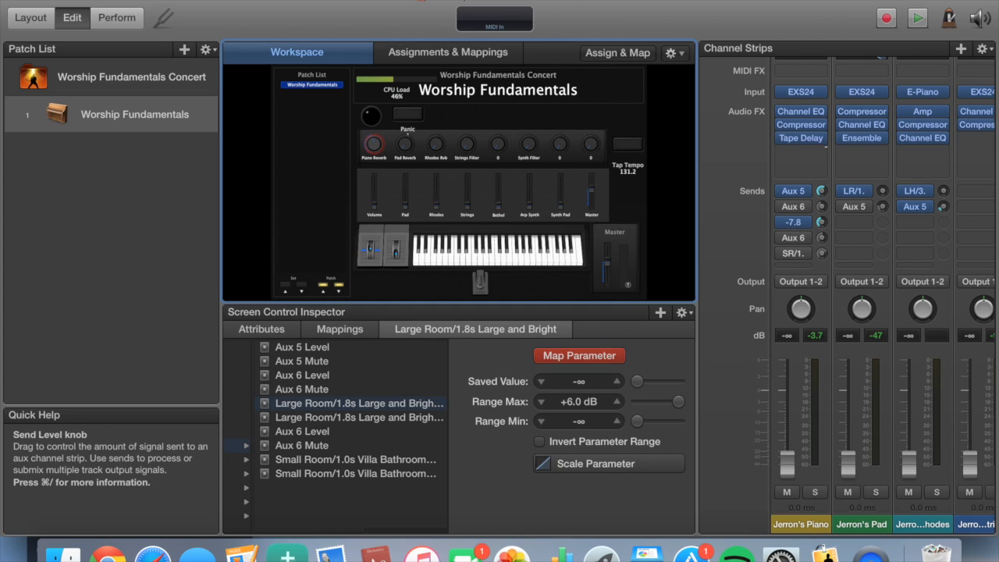
drag(820, 151, 827, 140)
click(582, 355)
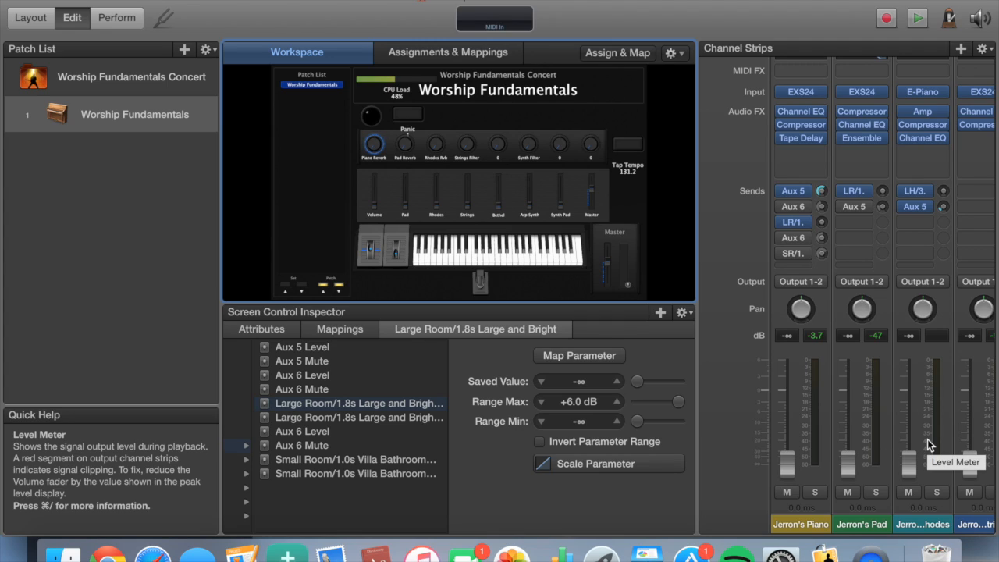
Step: Select the Strings Filter knob and delete its EXS24 Filter Cutoff mapping
drag(882, 191, 881, 195)
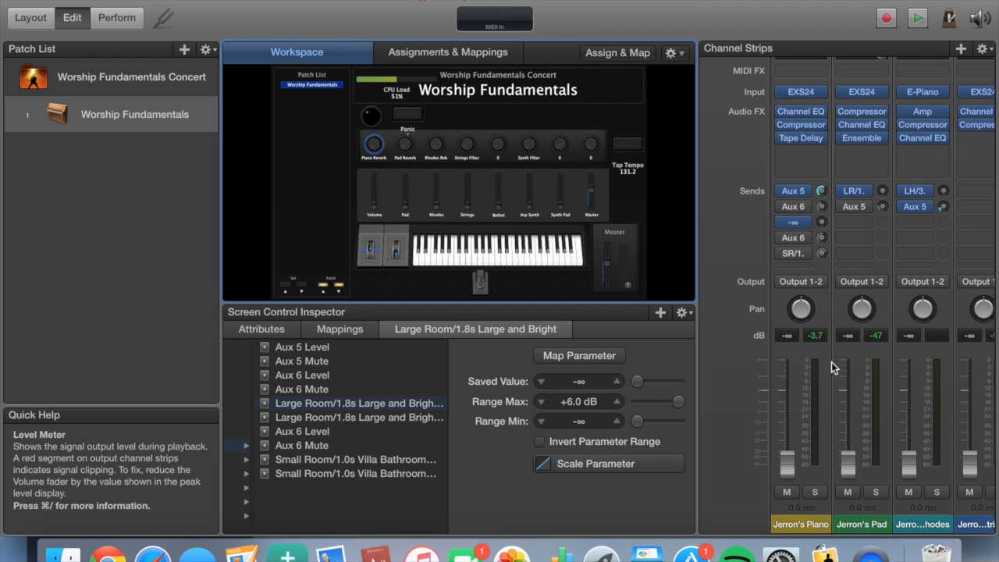
scroll(835, 362, right, 3)
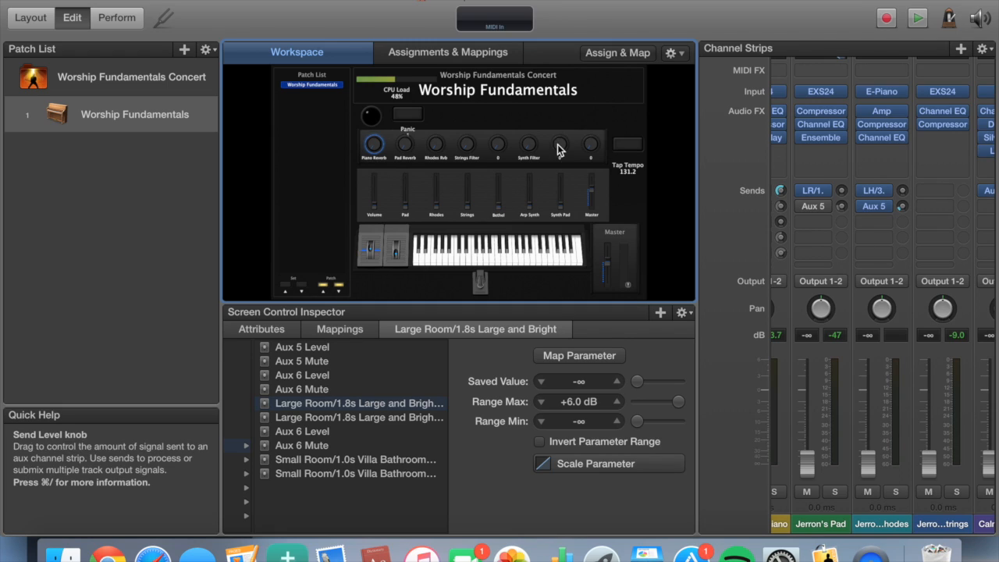
click(468, 153)
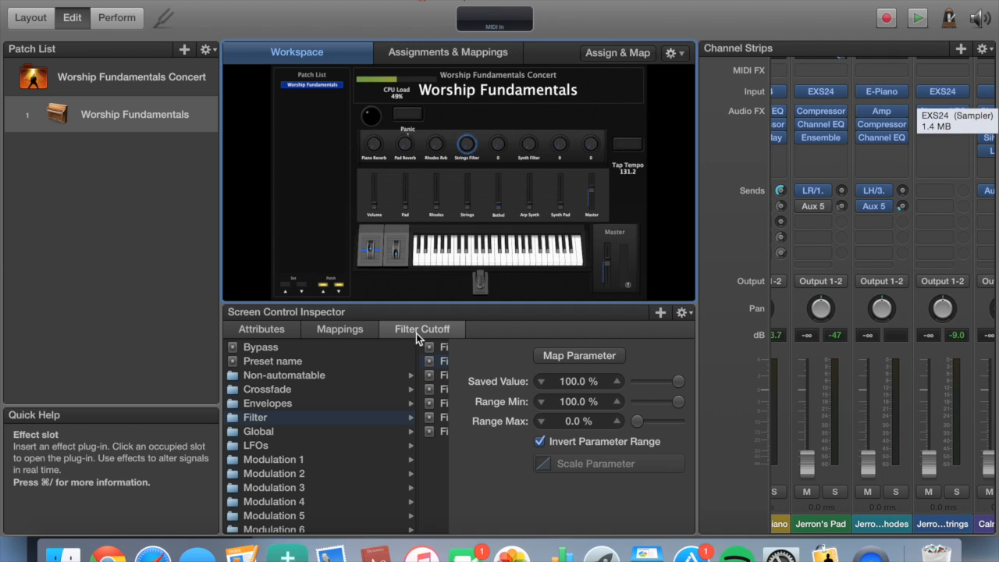
click(356, 335)
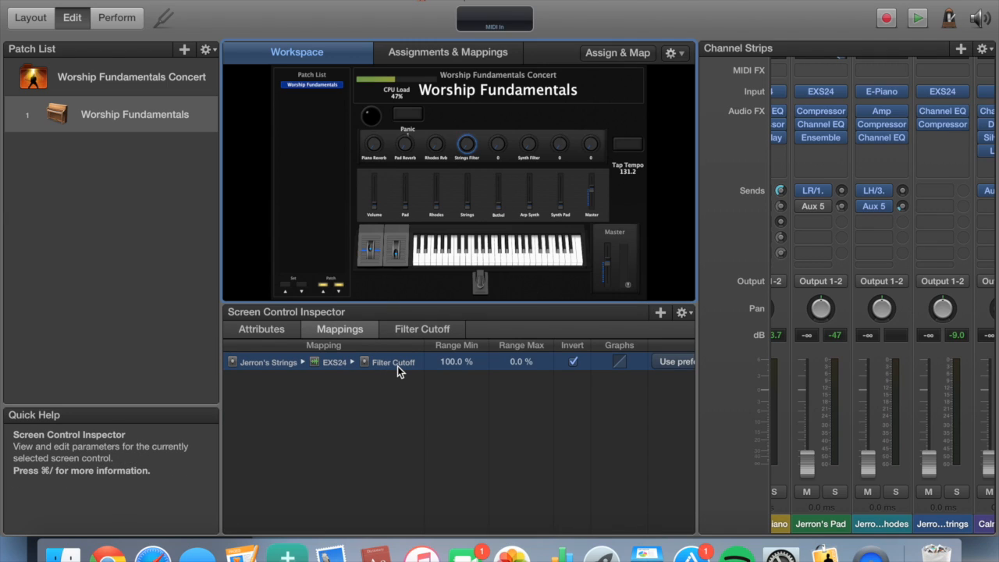
key(BackSpace)
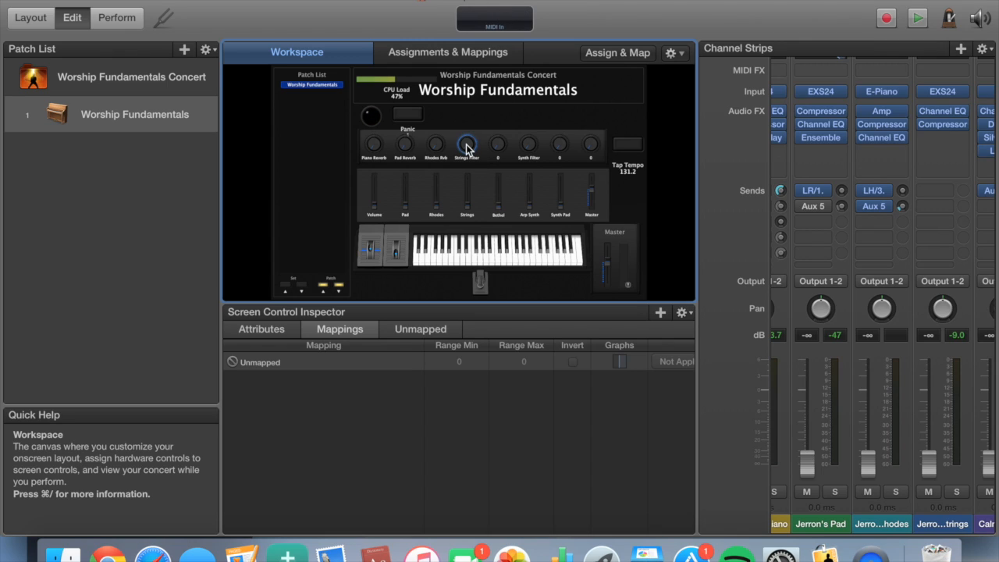
Step: Open the EXS24 instrument on the strings channel strip, try out its Cutoff knob and close the plug-in
click(943, 93)
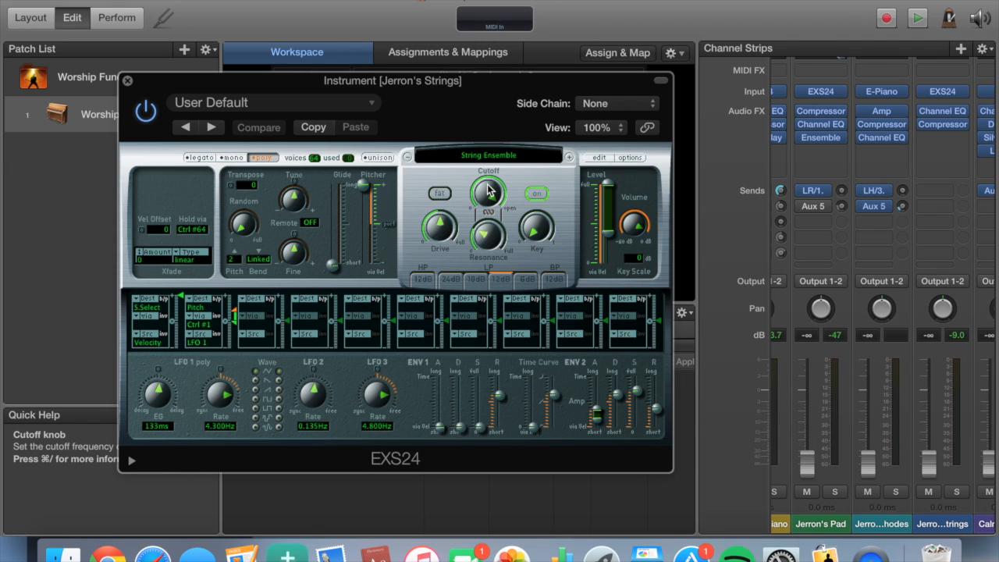
drag(488, 83, 273, 95)
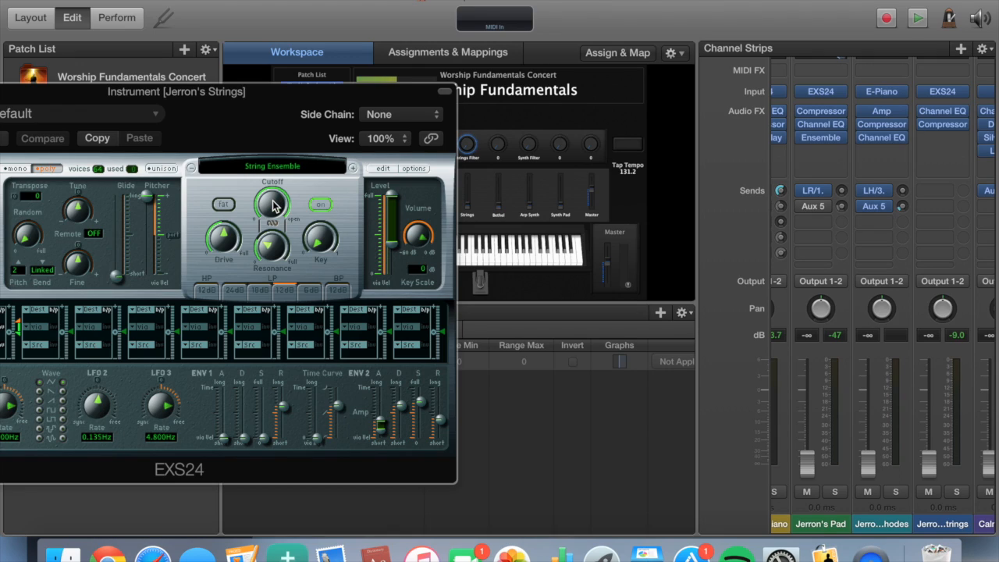
drag(273, 205, 271, 199)
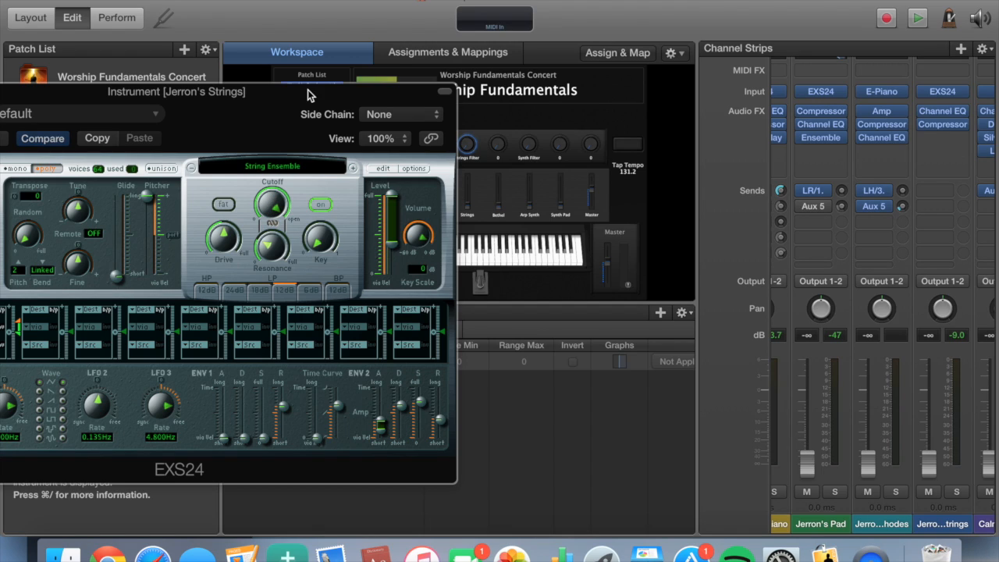
drag(303, 110, 283, 88)
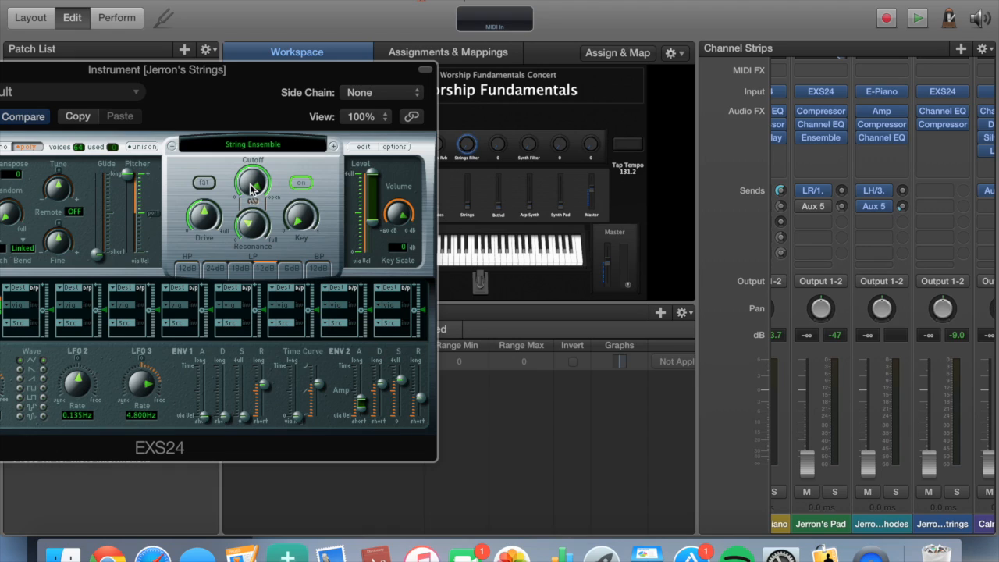
drag(251, 187, 240, 147)
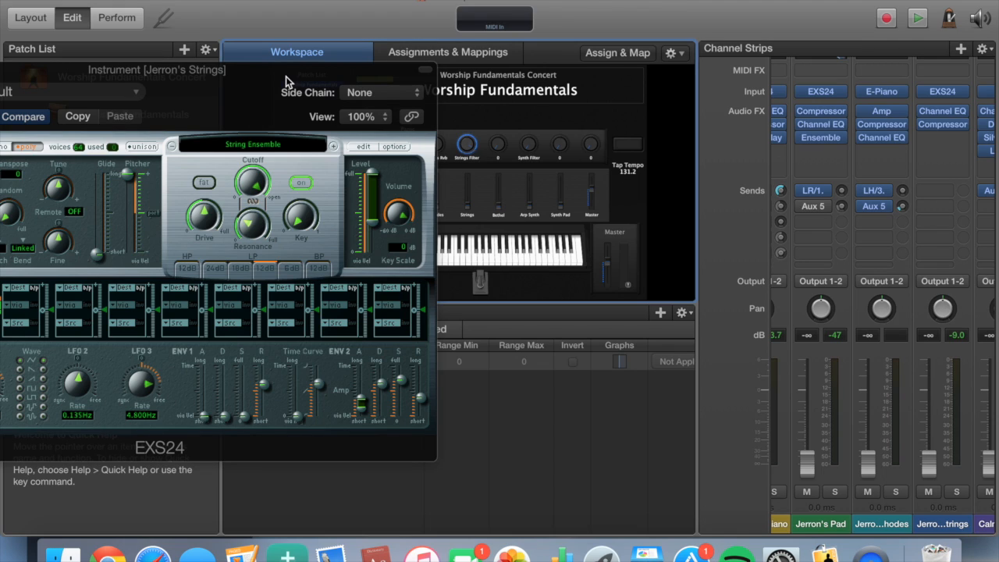
drag(285, 76, 477, 76)
click(82, 70)
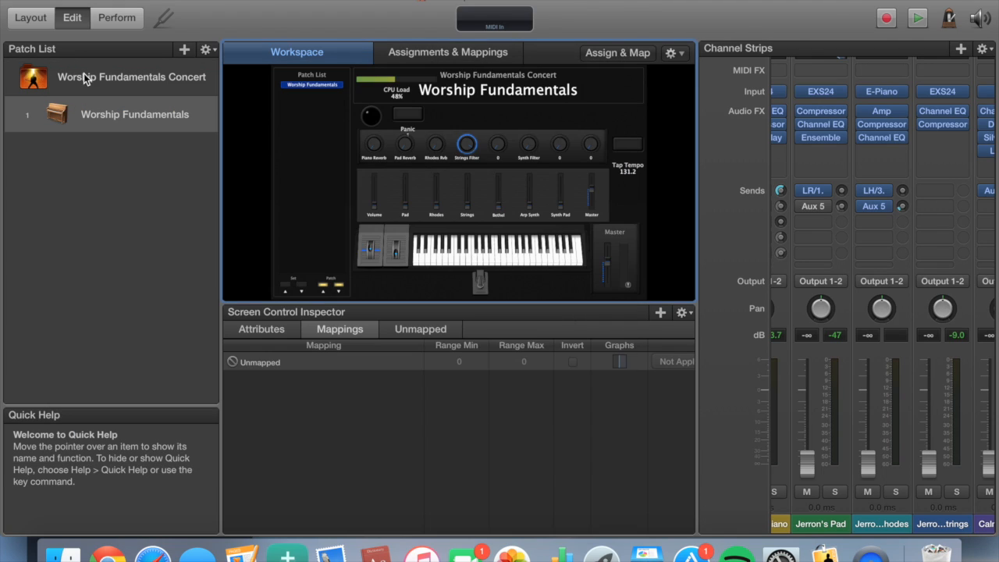
Step: Map the Strings Filter knob to the Filter Cutoff of the strings channel's EXS24 and invert the parameter range
click(421, 329)
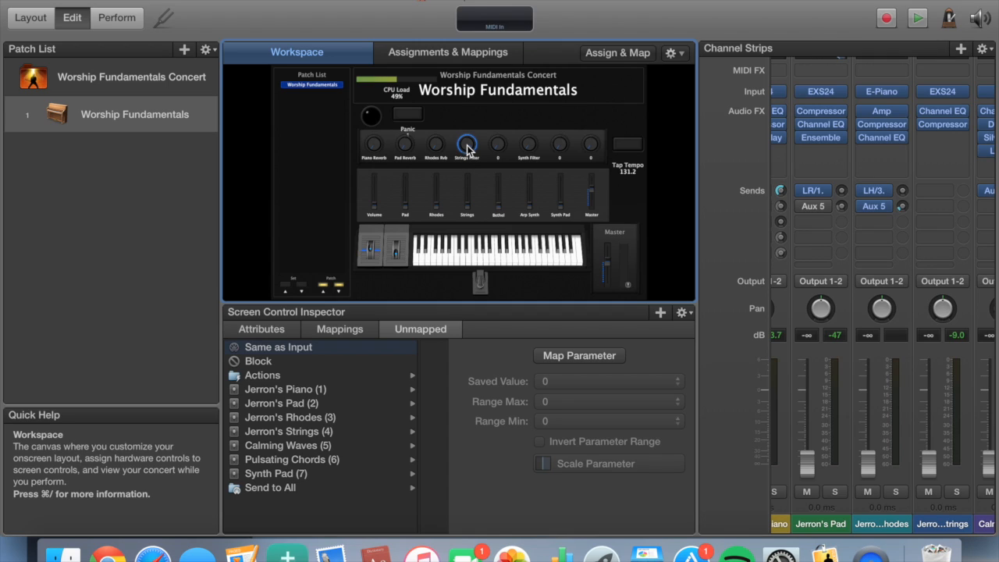
click(556, 355)
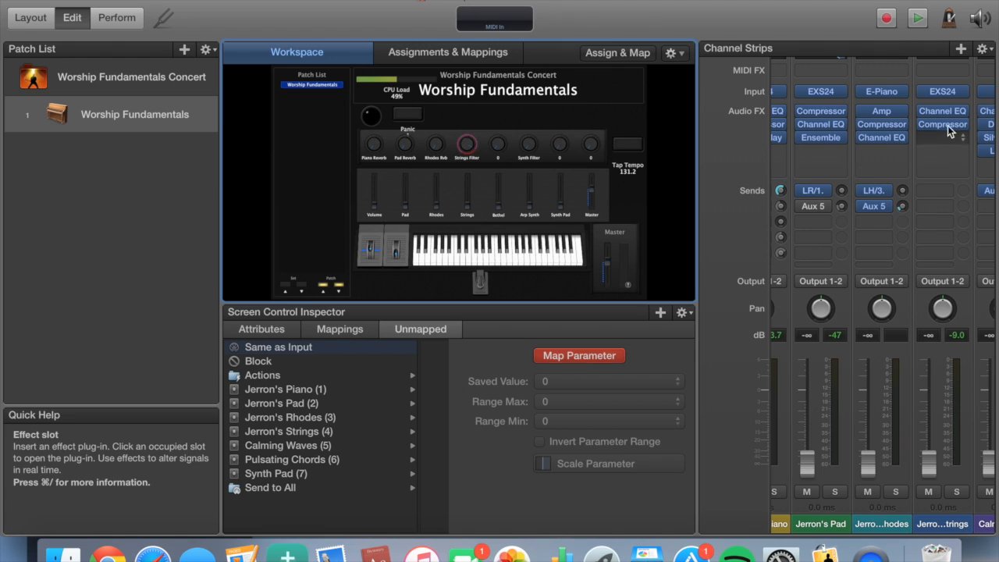
click(943, 94)
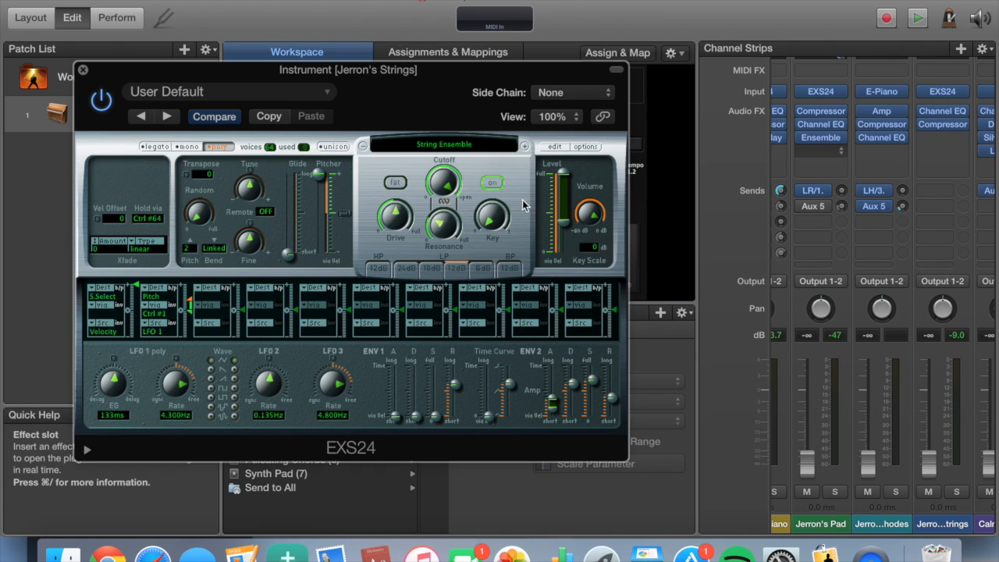
click(440, 197)
drag(439, 197, 434, 219)
click(84, 70)
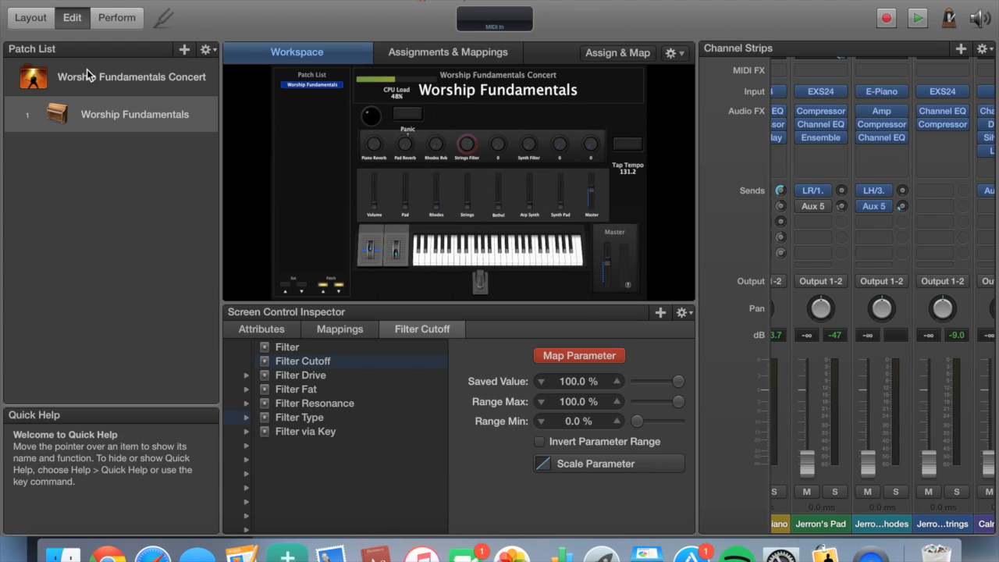
click(613, 356)
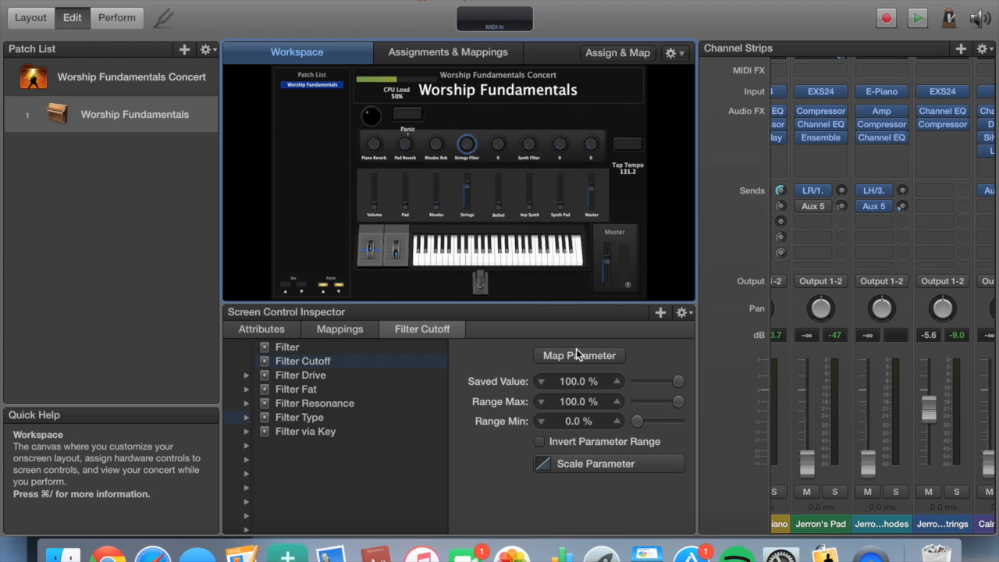
click(539, 443)
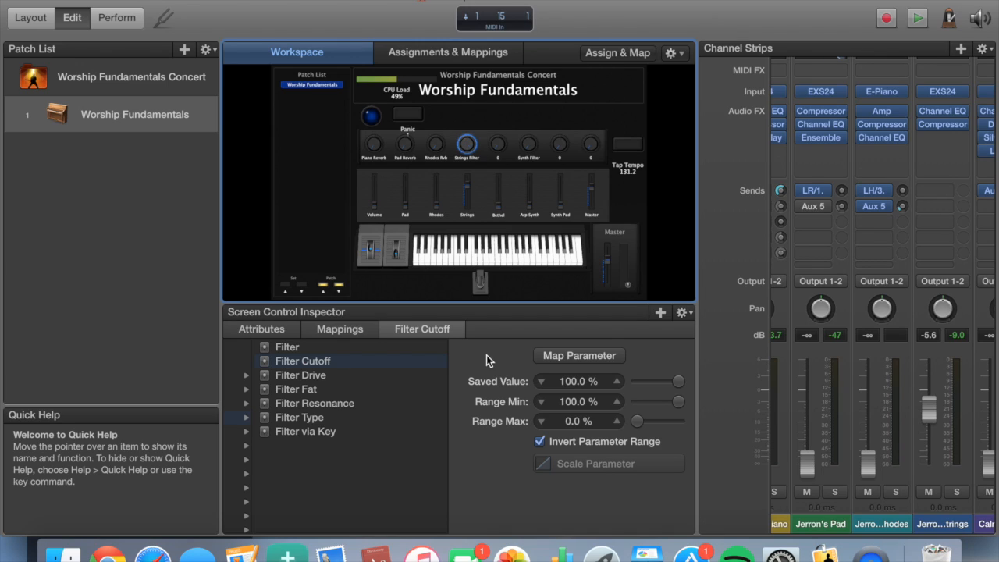
click(886, 19)
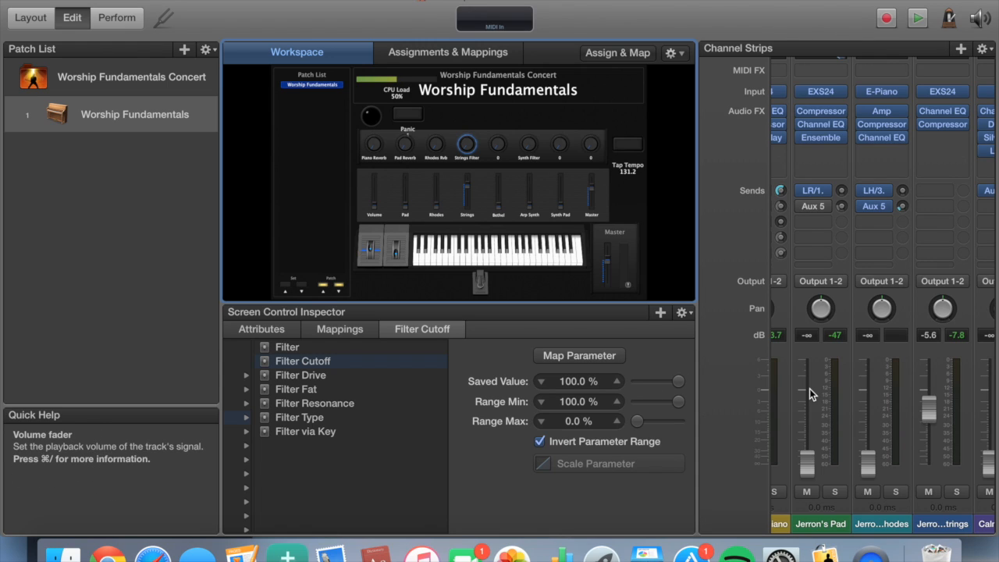
Step: Inspect the parameter mappings of the three unlabelled knobs and the Synth Filter knob
scroll(859, 422, right, 2)
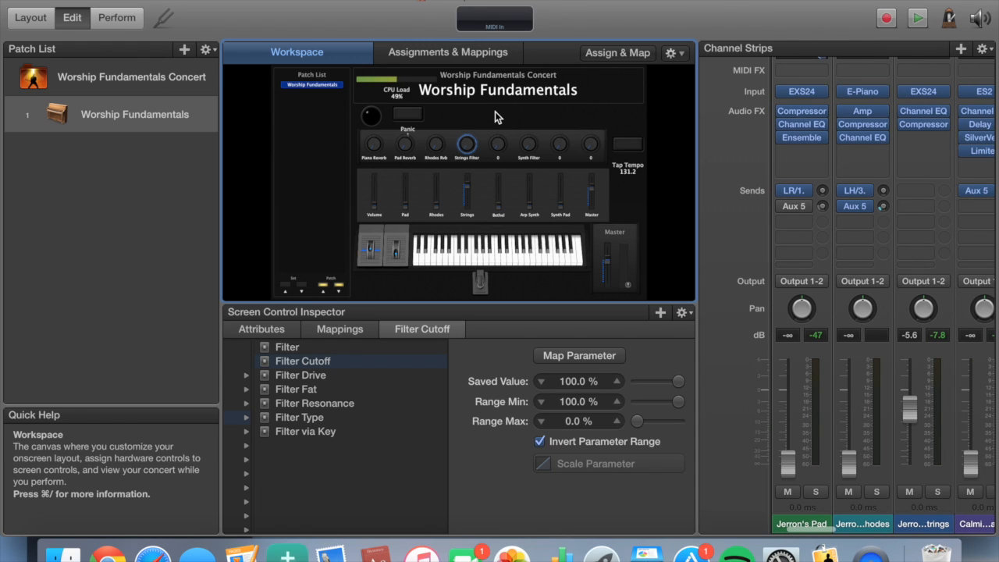
click(499, 146)
click(559, 146)
click(591, 146)
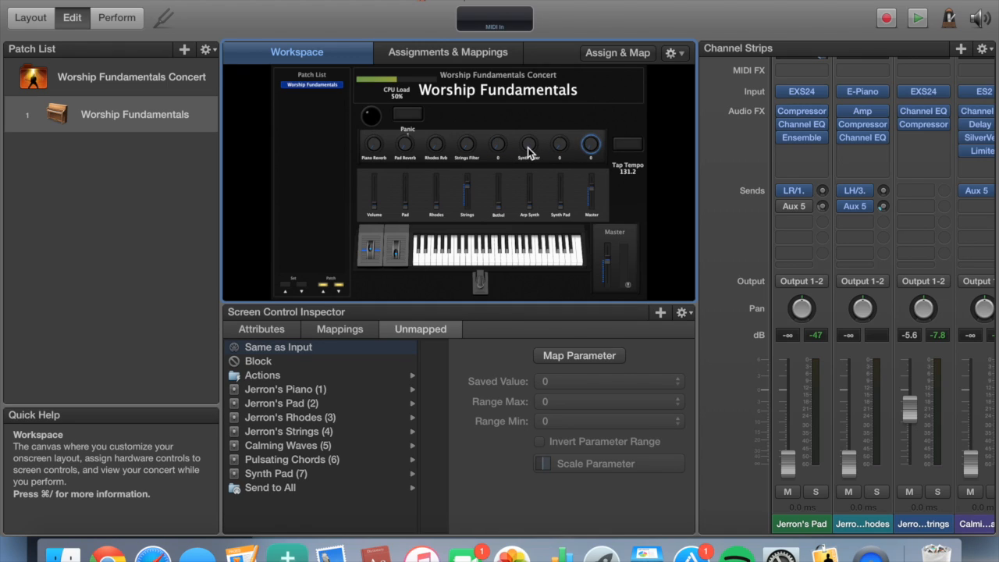
click(529, 149)
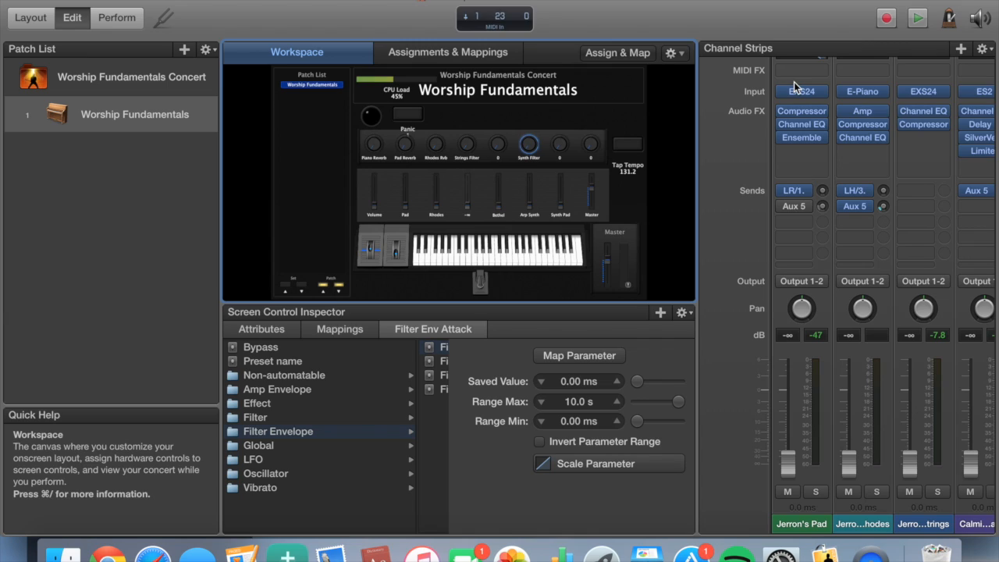
click(885, 20)
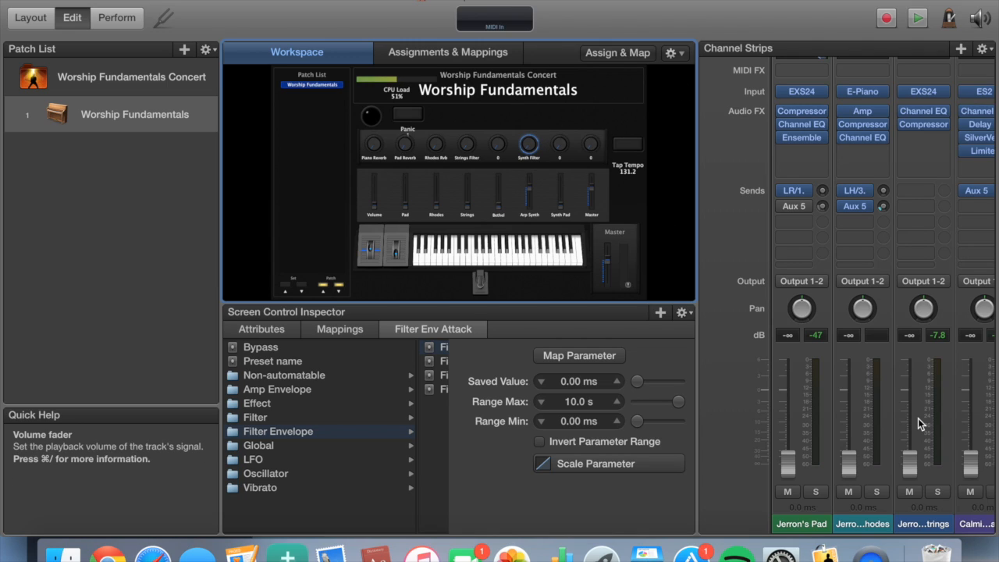
Step: Map the Synth Filter knob to the Filter Envelope attack of the Retro Synth on the Pulsating Chords channel strip
scroll(926, 441, right, 2)
scroll(928, 447, right, 3)
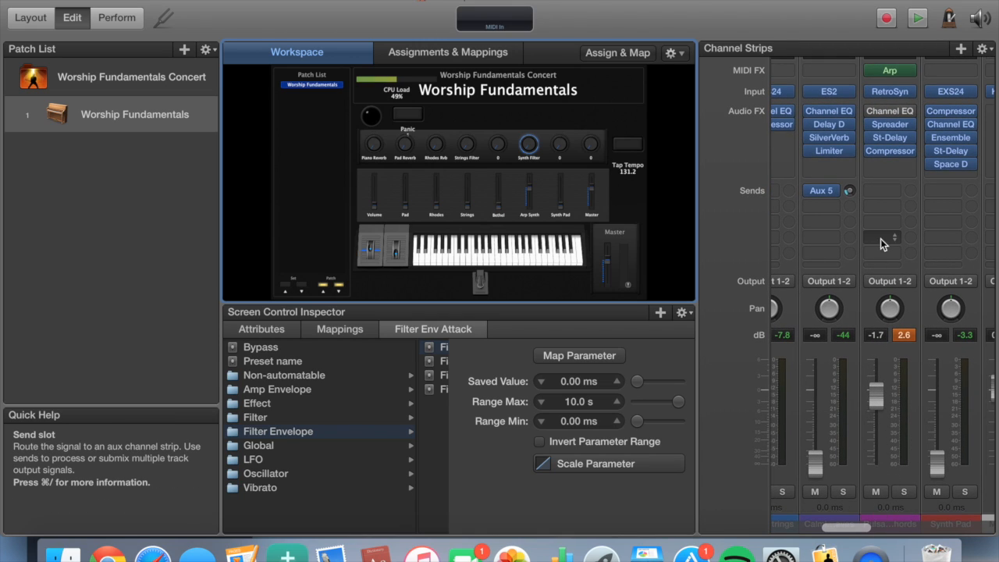
scroll(880, 190, up, 1)
scroll(881, 190, left, 1)
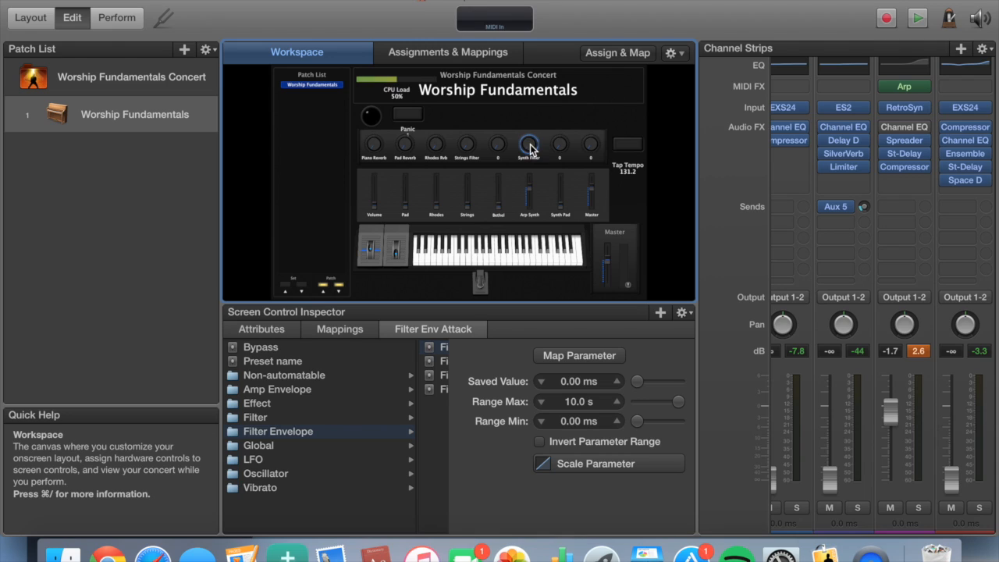
click(596, 361)
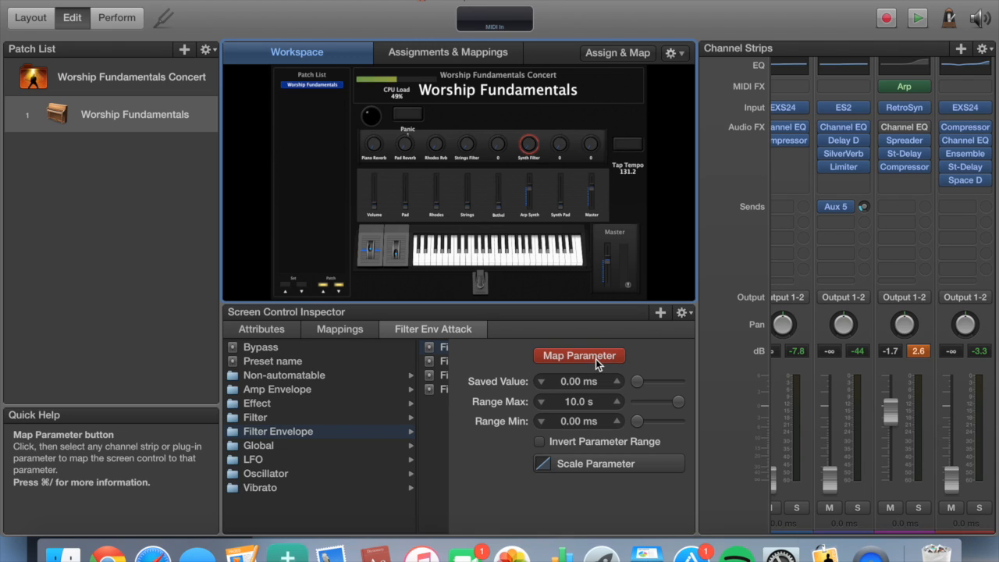
click(904, 107)
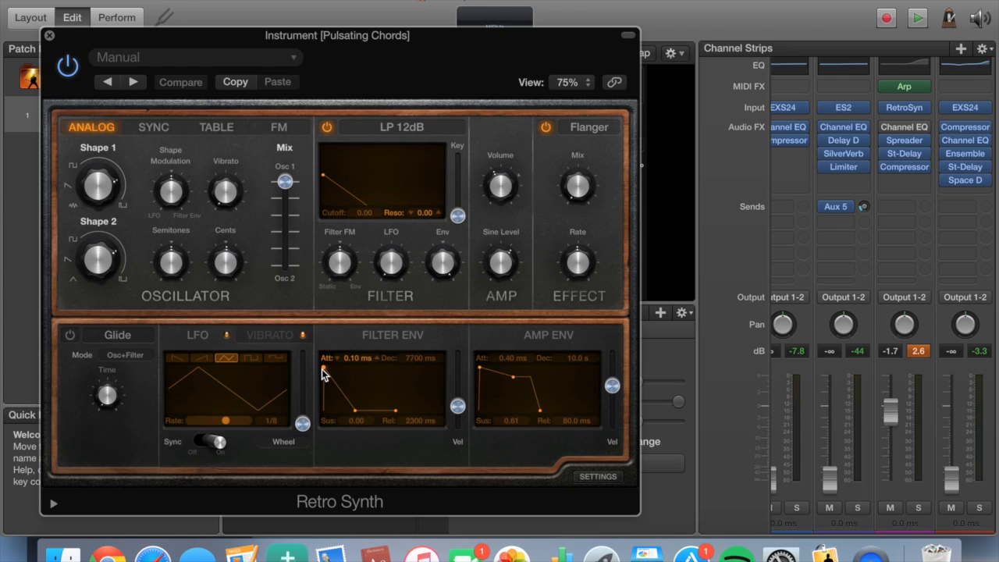
drag(324, 373, 240, 385)
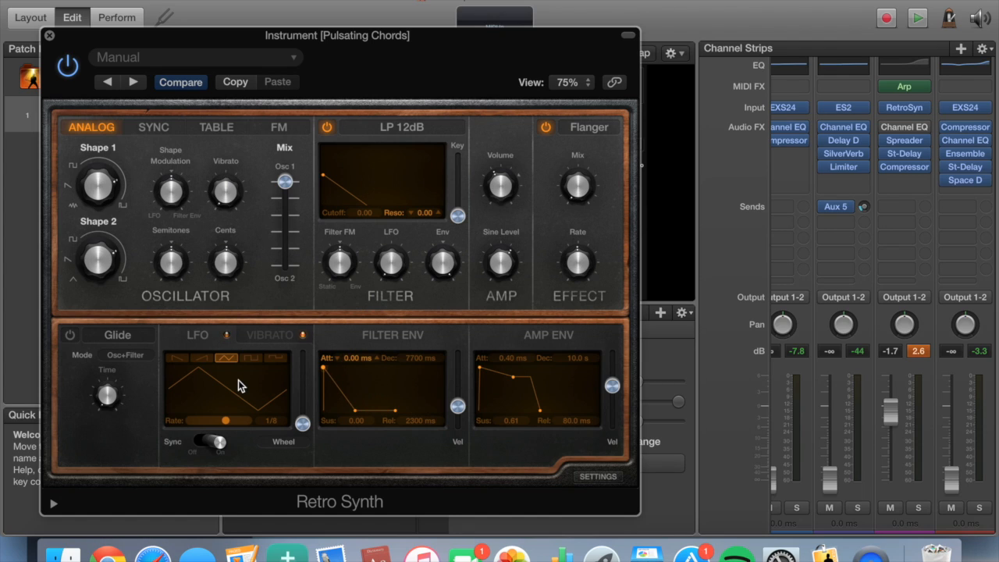
click(49, 35)
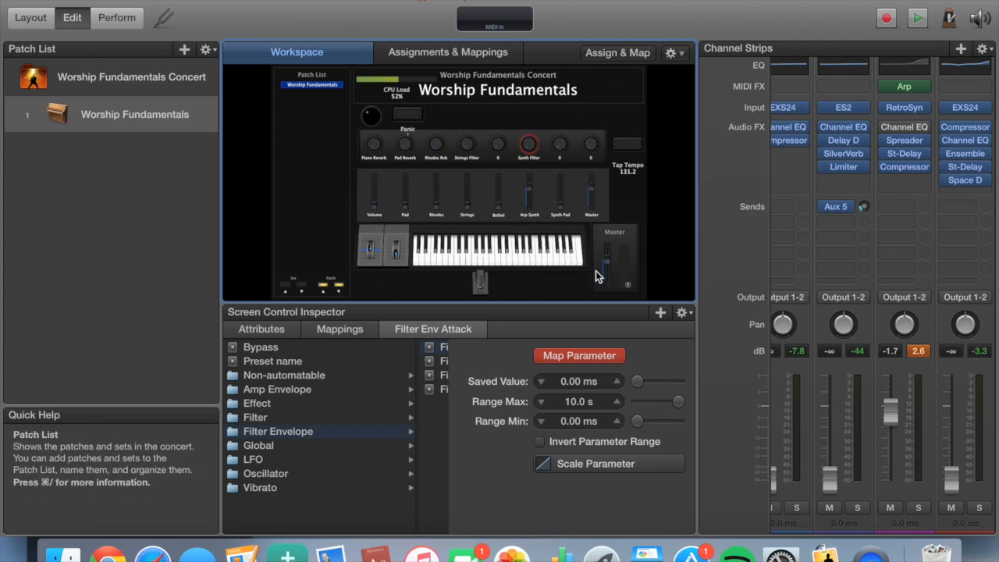
click(581, 355)
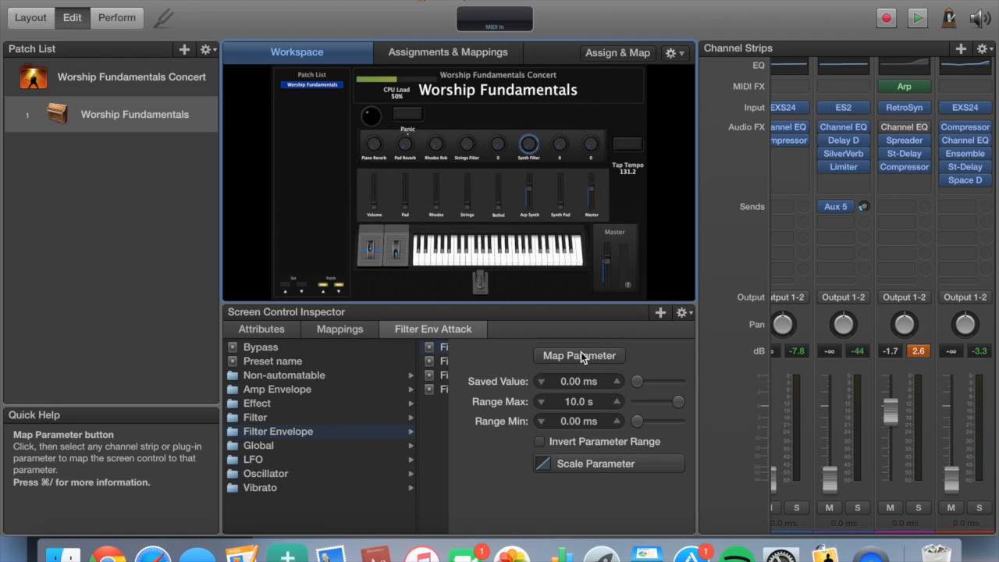